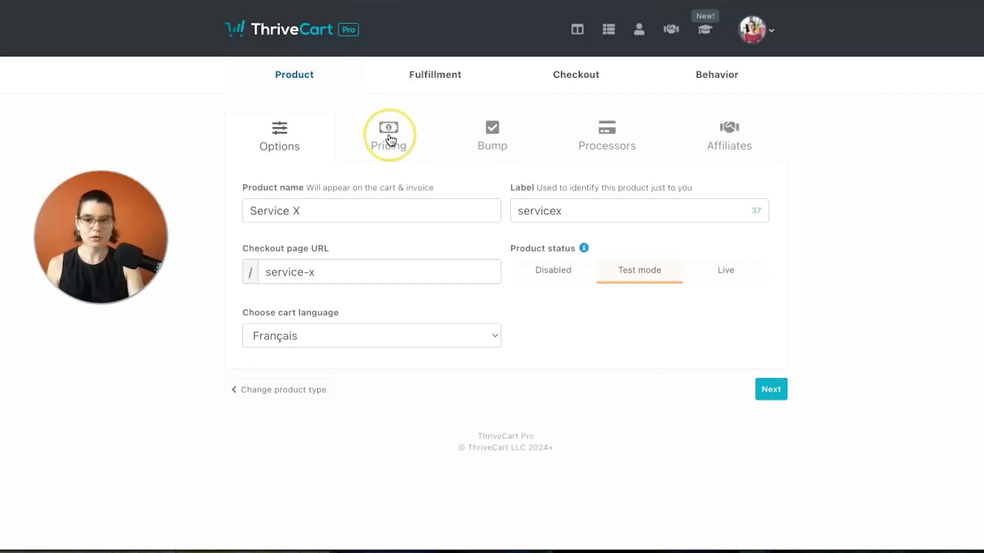
Set the currency to sell the product in to CAD ($) in the pricing options
{"action": "scroll", "coordinate": [419, 180], "scroll_direction": "down", "scroll_amount": 1}
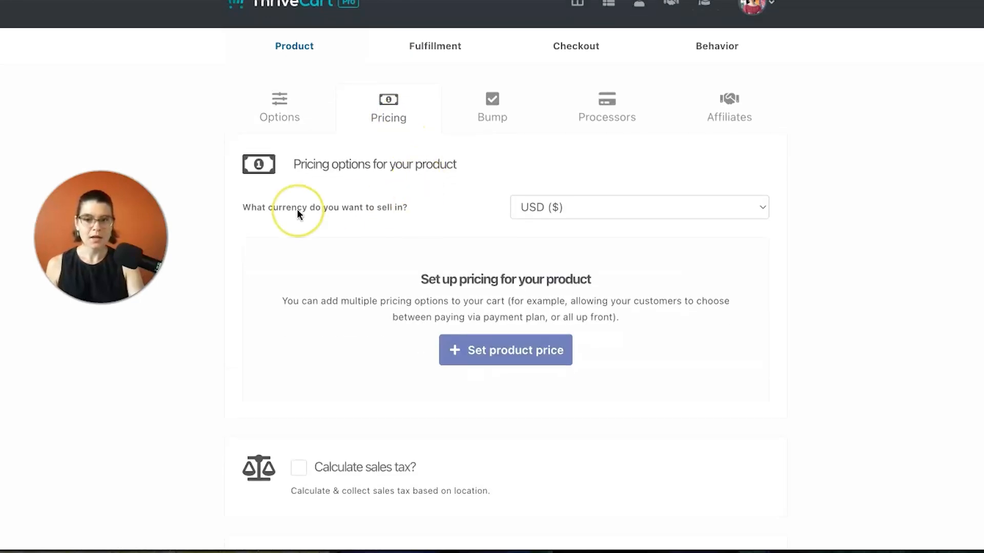
{"action": "left_click", "coordinate": [571, 206]}
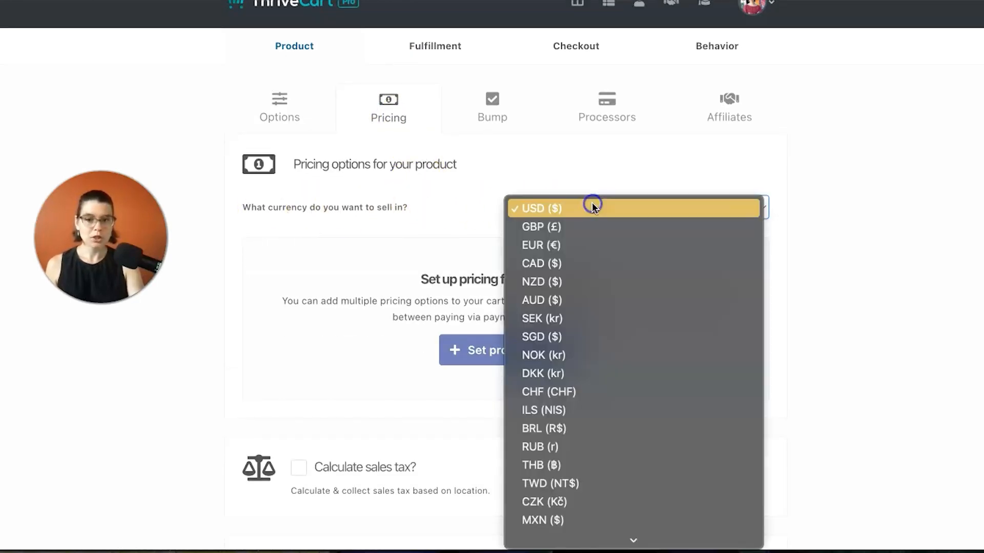
{"action": "left_click", "coordinate": [584, 262]}
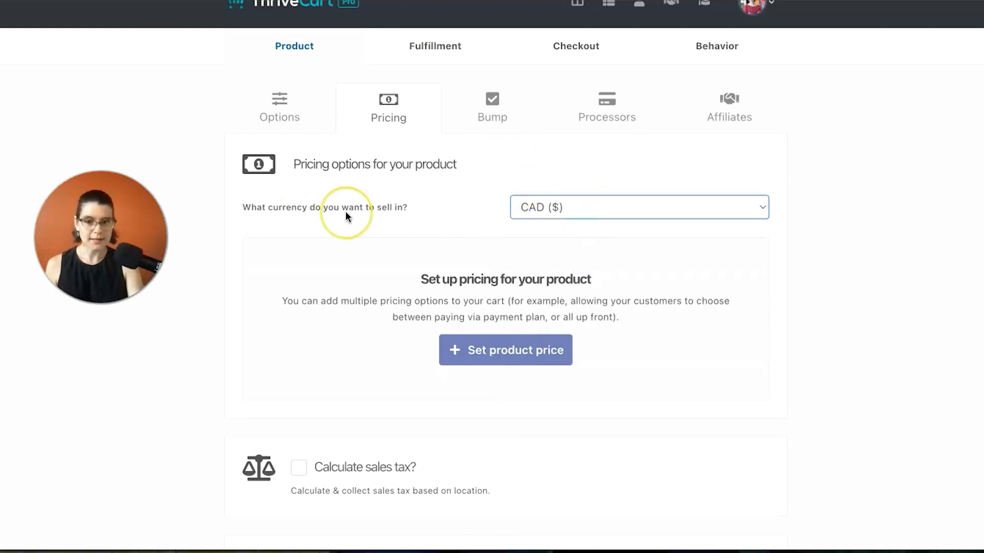
Start a product price with the payment type "Pay your own price" and a minimum price of $50
{"action": "scroll", "coordinate": [453, 180], "scroll_direction": "down", "scroll_amount": 3}
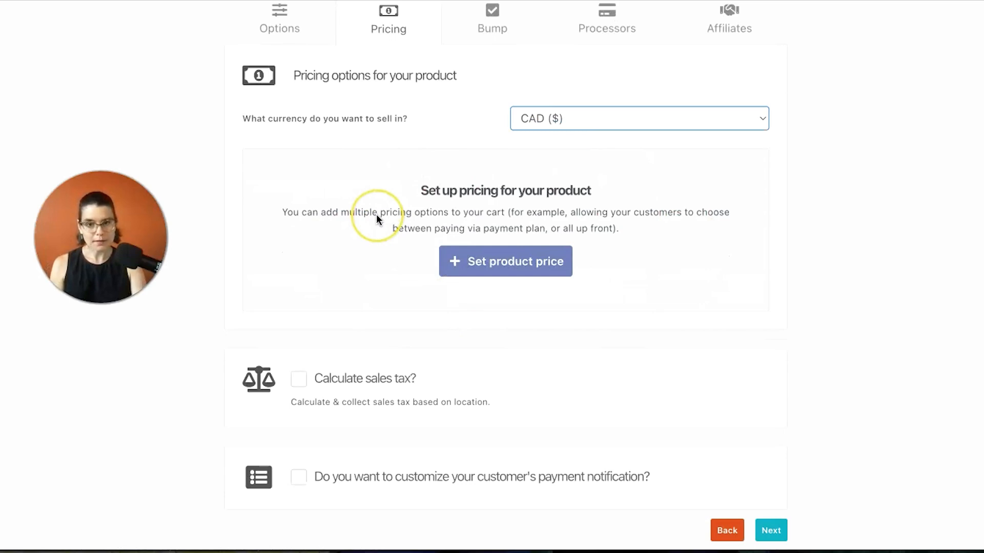
{"action": "left_click", "coordinate": [510, 269]}
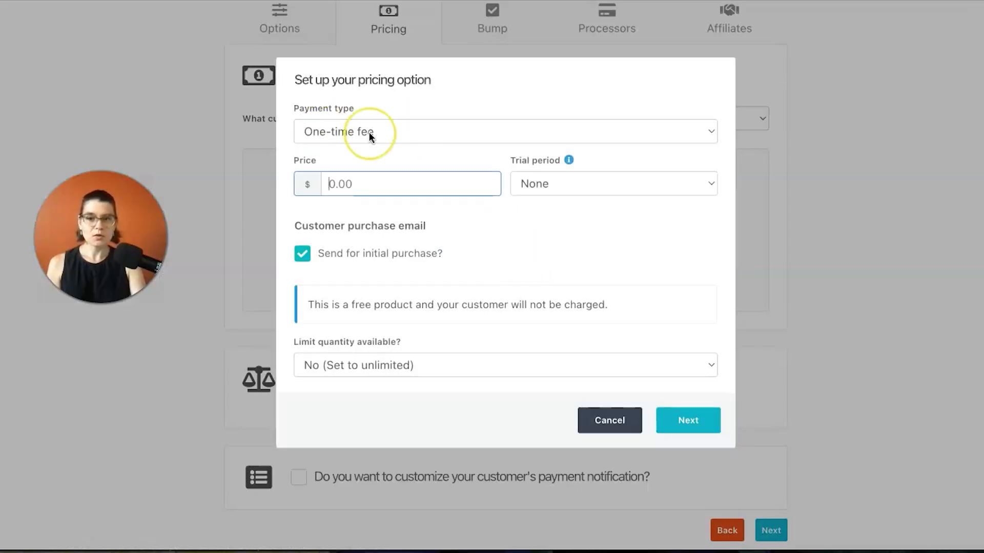
{"action": "left_click", "coordinate": [451, 135]}
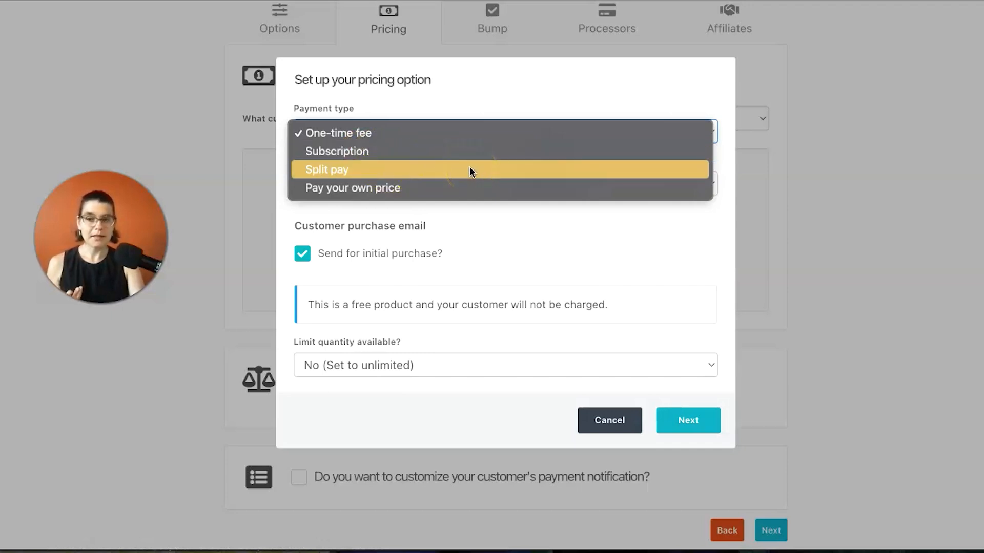
{"action": "left_click", "coordinate": [463, 191]}
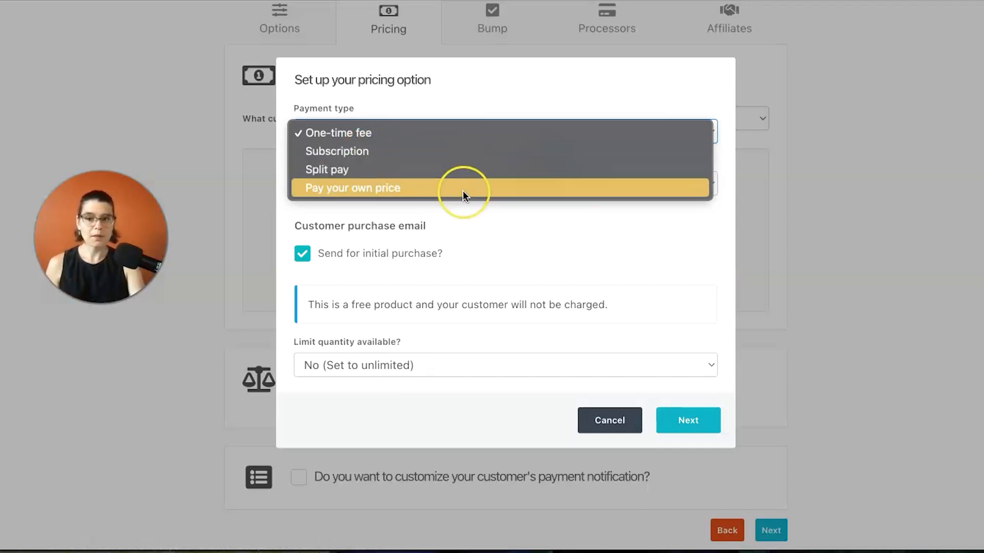
{"action": "left_click", "coordinate": [380, 190]}
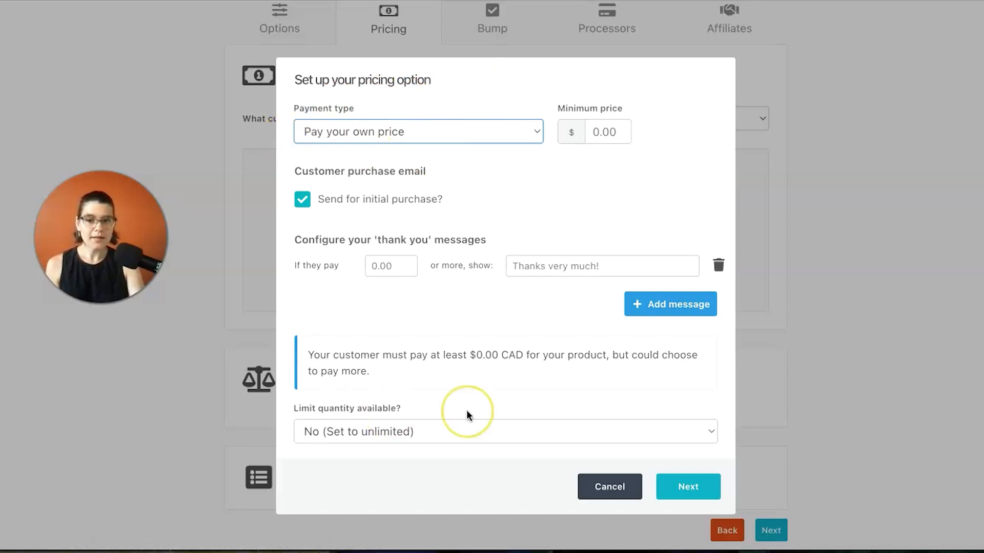
{"action": "left_click", "coordinate": [609, 136]}
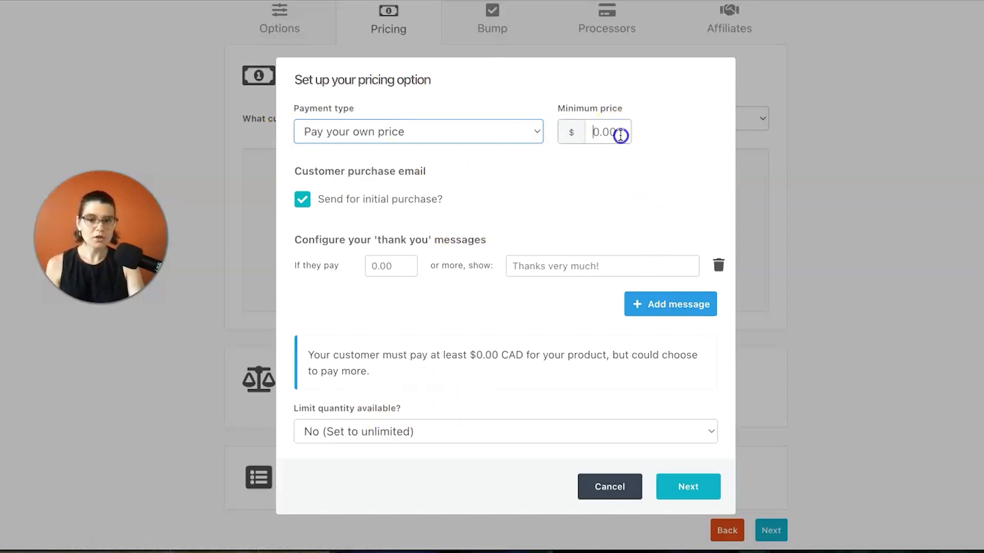
{"action": "type", "text": "50"}
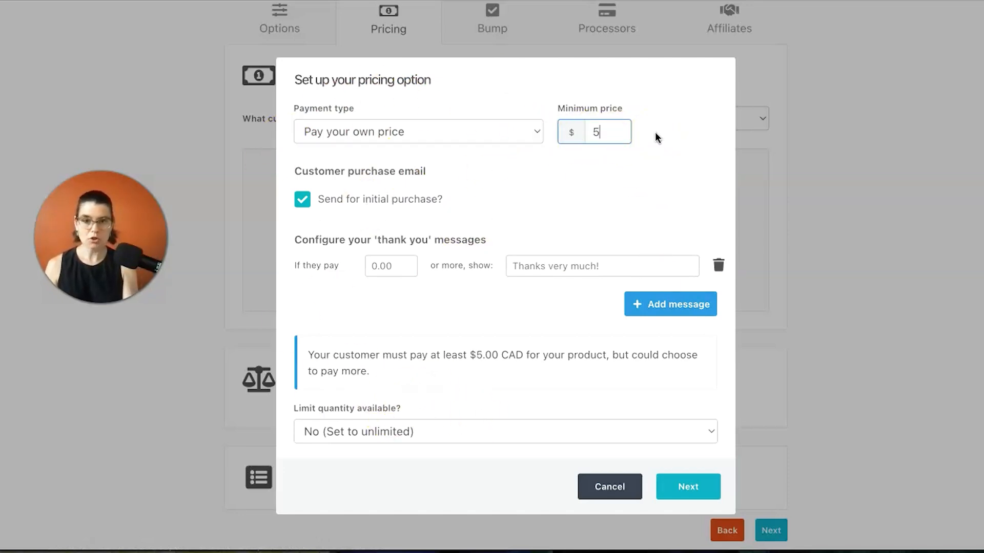
{"action": "left_click", "coordinate": [637, 173]}
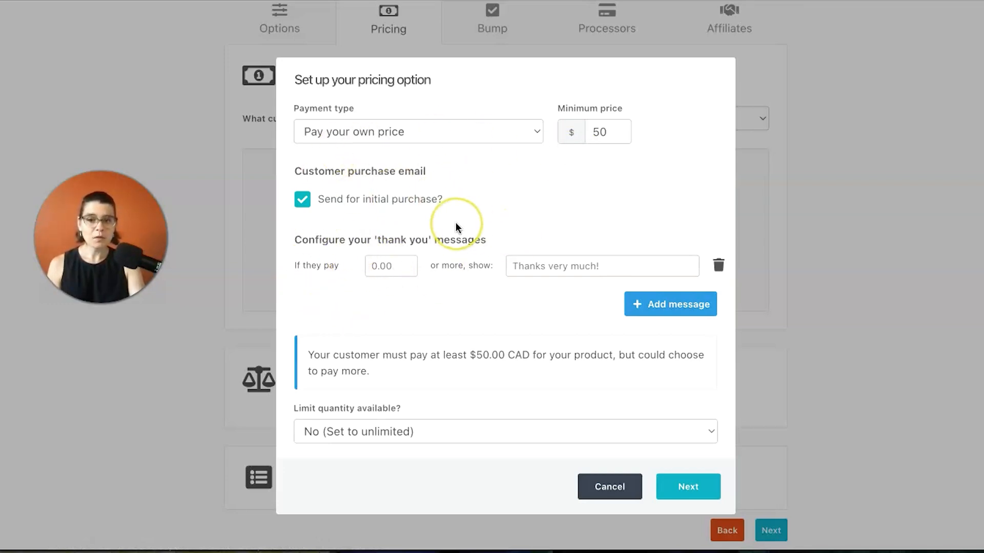
Configure the first thank-you message to show "Merci1" for payments of 50 or more
{"action": "scroll", "coordinate": [468, 229], "scroll_direction": "down", "scroll_amount": 1}
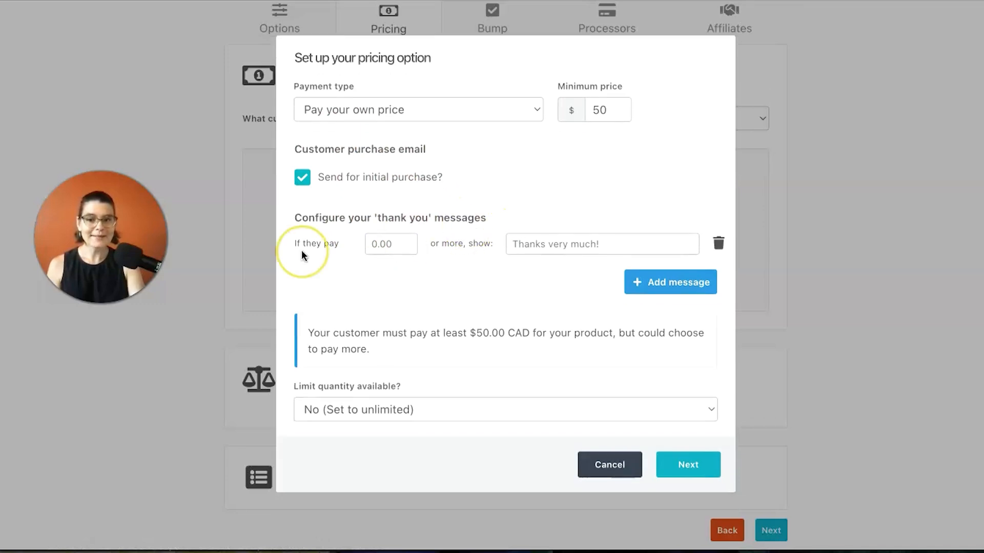
{"action": "left_click", "coordinate": [367, 247]}
{"action": "type", "text": "50"}
{"action": "left_click", "coordinate": [475, 248]}
{"action": "type", "text": "Merci"}
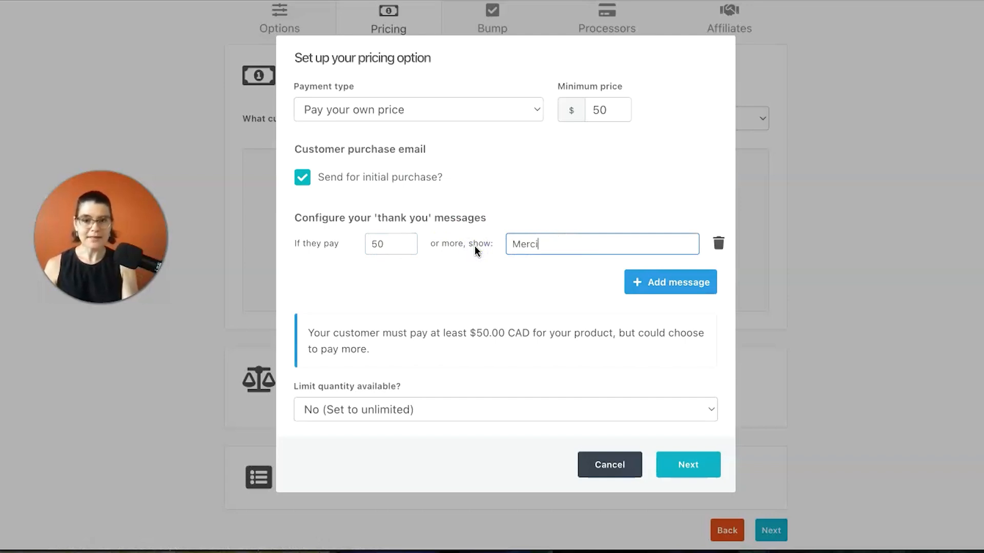
{"action": "left_click", "coordinate": [460, 245]}
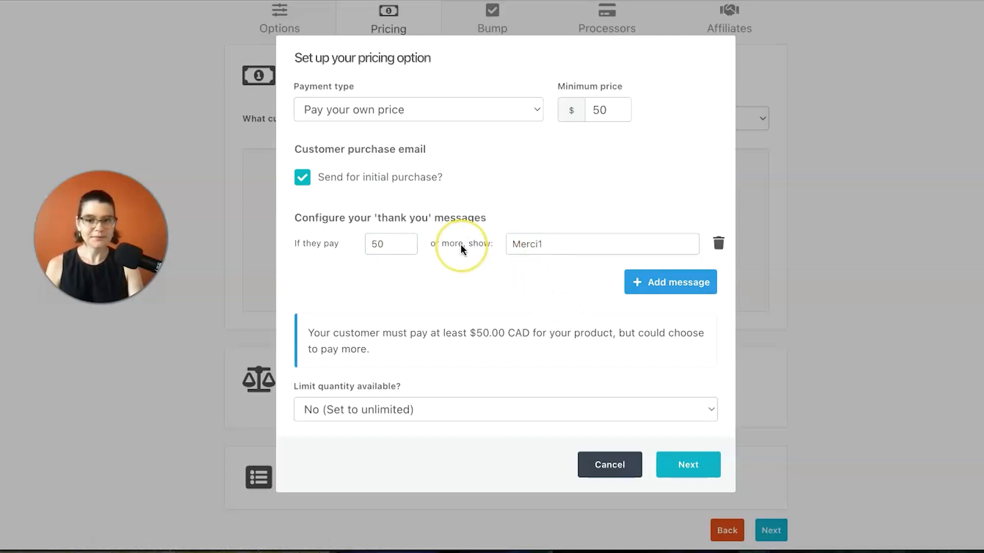
Add a second thank-you message for payments of 60 or more
{"action": "left_click", "coordinate": [688, 286]}
{"action": "left_click", "coordinate": [367, 276]}
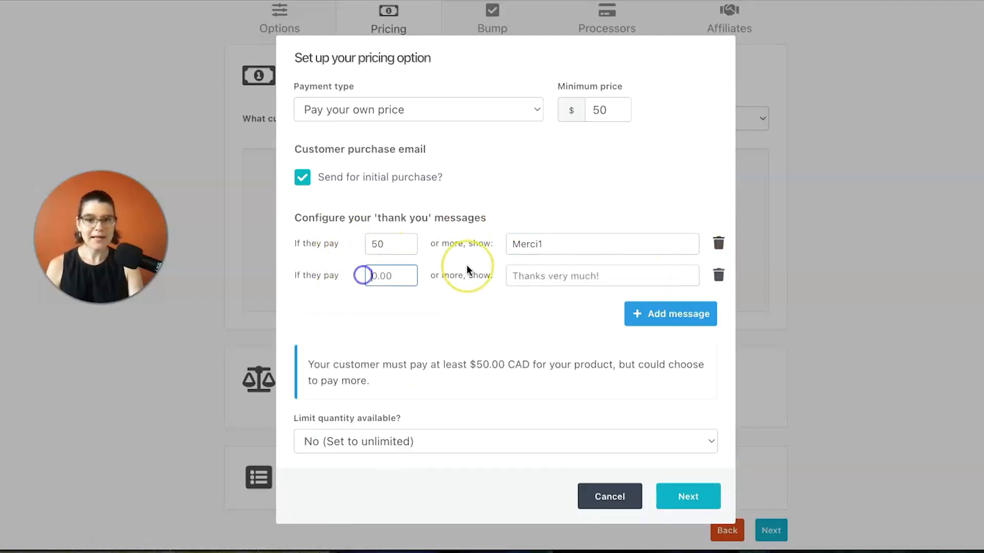
{"action": "type", "text": "60"}
{"action": "left_click", "coordinate": [588, 275]}
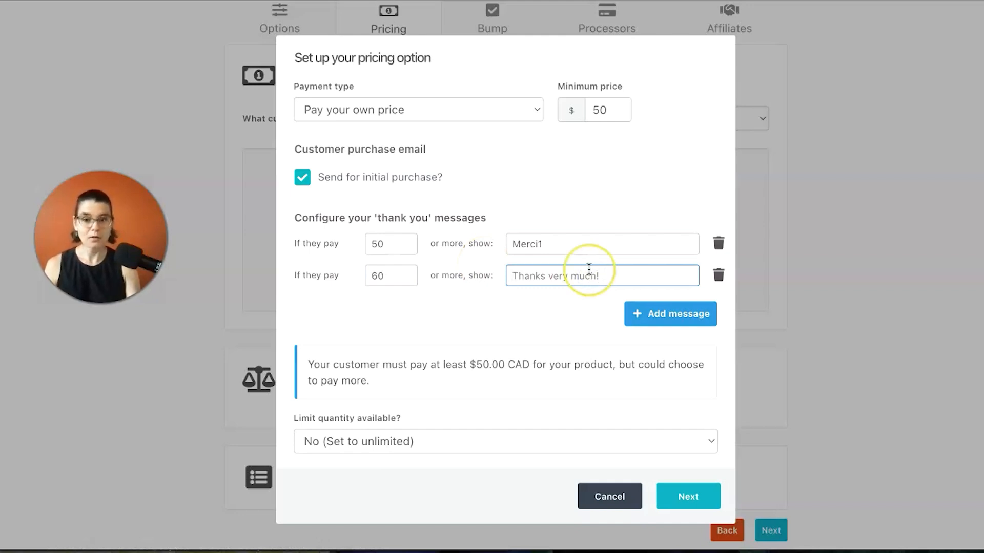
Correct the first thank-you message to read "Merci!"
{"action": "left_click", "coordinate": [594, 243]}
{"action": "key", "text": "BackSpace"}
{"action": "type", "text": "!"}
Enter "j'ajoute 10$ à la banque de don" as the thank-you message for payments of 60 or more
{"action": "left_click", "coordinate": [566, 275]}
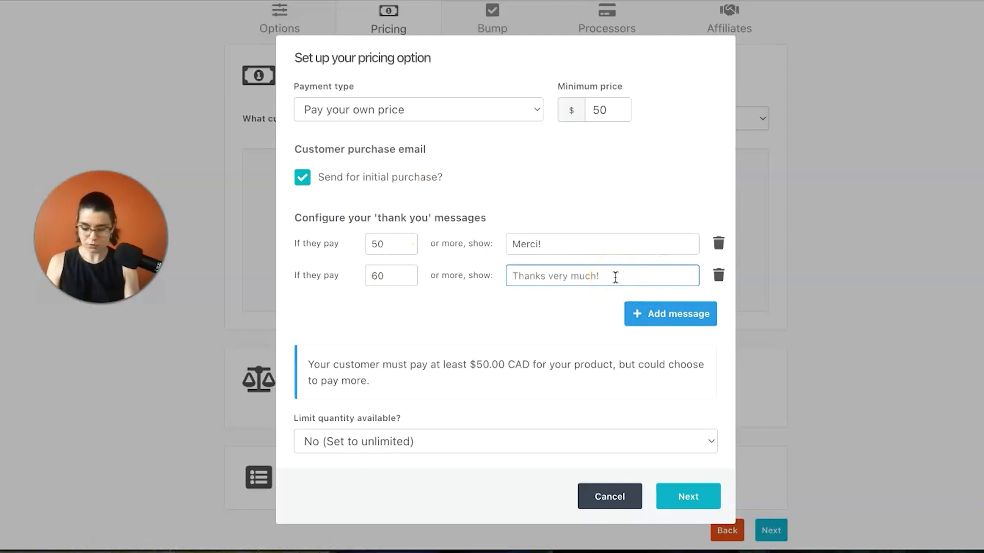
{"action": "type", "text": "j'atoue 1"}
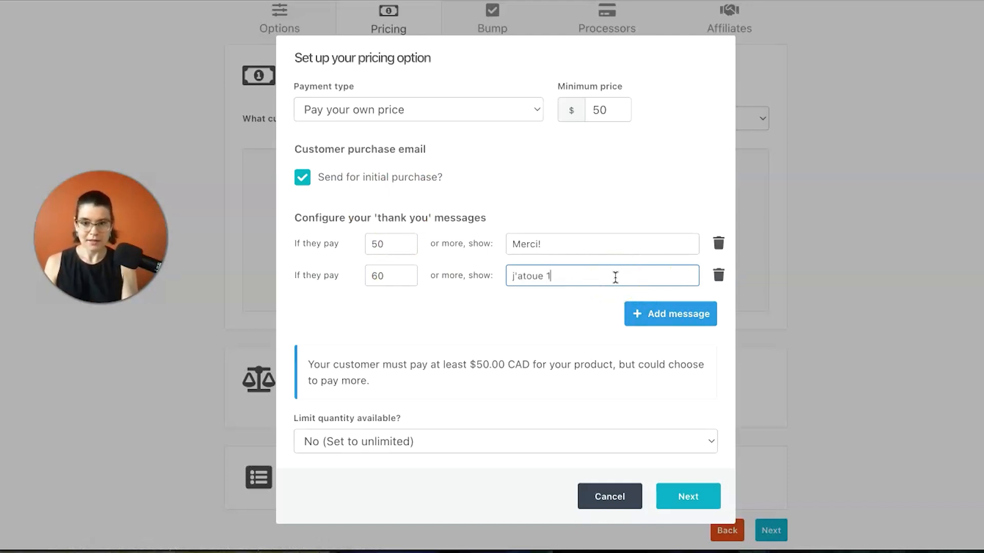
{"action": "key", "text": "BackSpace"}
{"action": "key", "text": "BackSpace"}
{"action": "key", "text": "BackSpace"}
{"action": "key", "text": "BackSpace"}
{"action": "type", "text": "joute"}
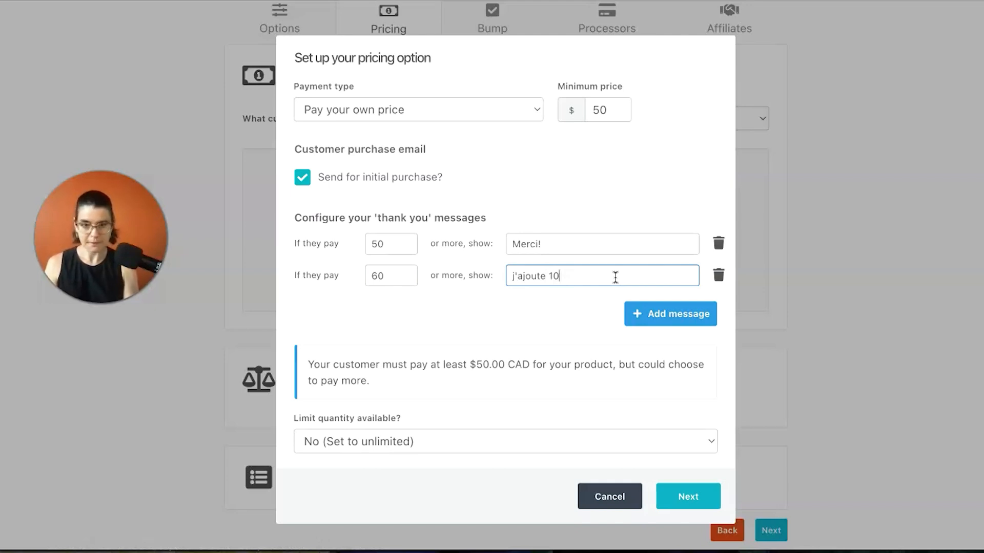
{"action": "type", "text": " 10$ à la bna"}
{"action": "type", "text": "anque"}
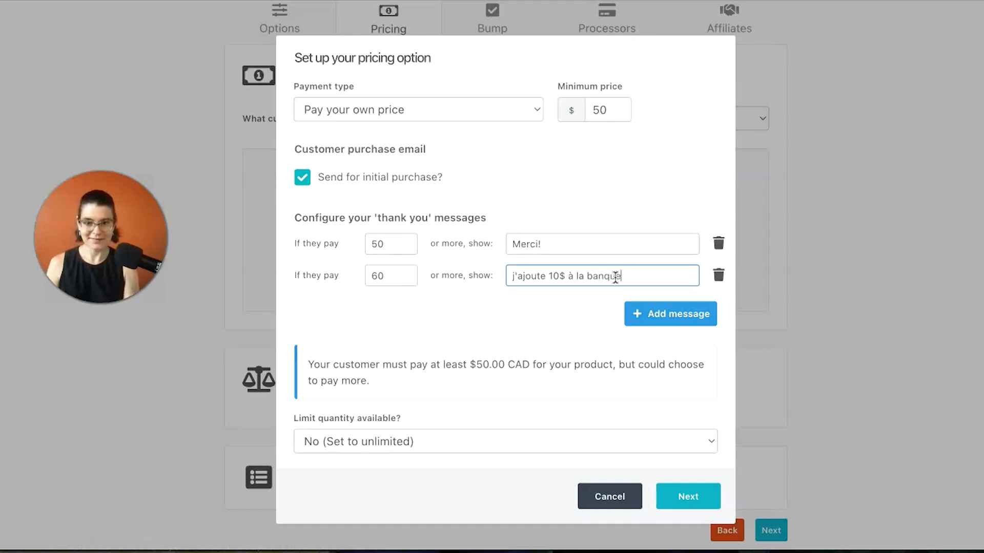
{"action": "type", "text": " de don"}
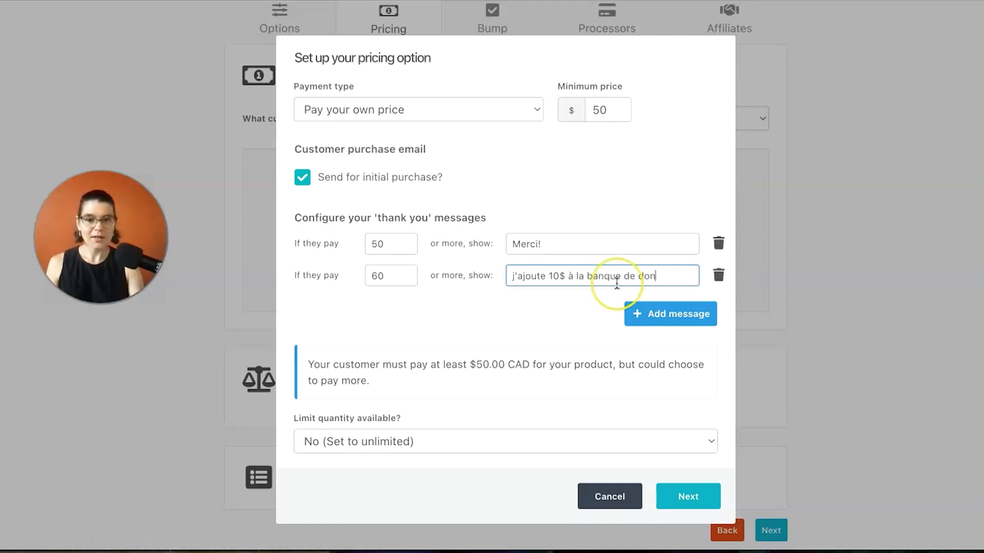
{"action": "left_click", "coordinate": [544, 311]}
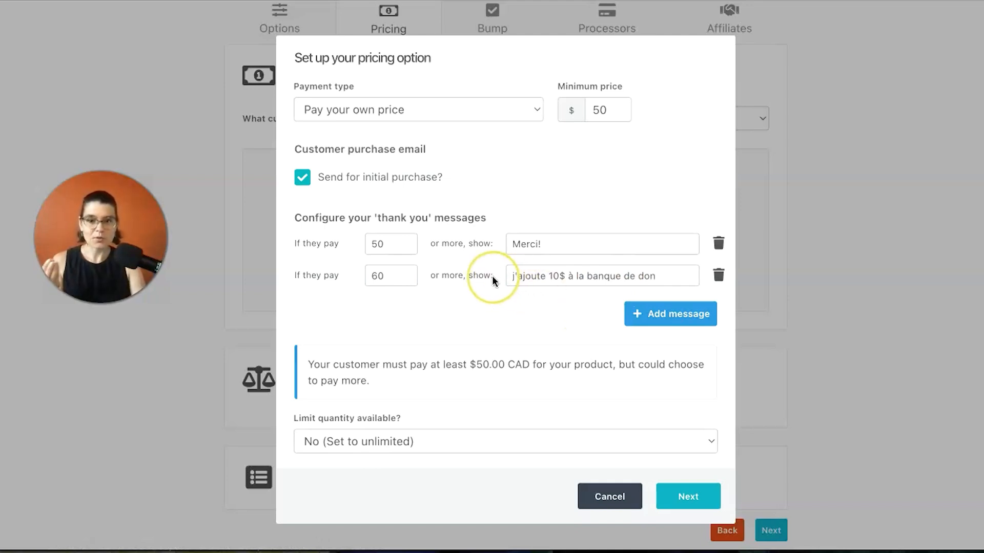
Add a third thank-you message for payments of 70 or more
{"action": "left_click", "coordinate": [689, 311]}
{"action": "left_click", "coordinate": [384, 306]}
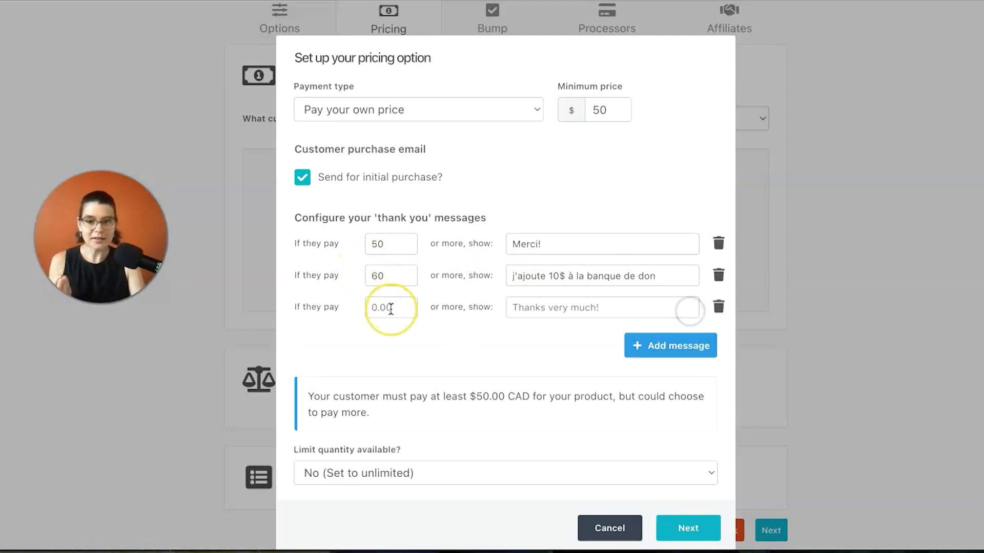
{"action": "type", "text": "79"}
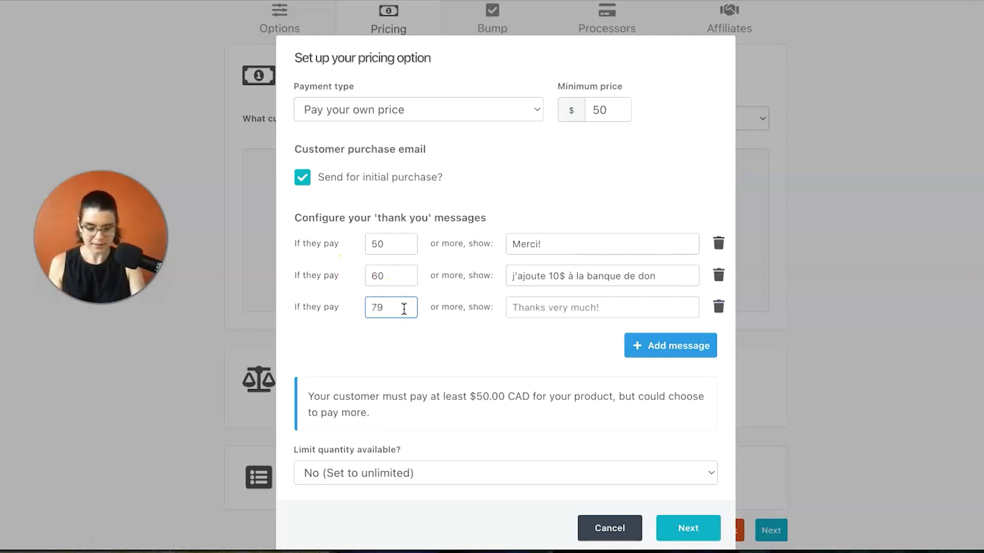
{"action": "type", "text": "0"}
Enter "J'ajoute 20$ à la banque dedons" as the thank-you message for payments of 70 or more
{"action": "left_click", "coordinate": [562, 309]}
{"action": "type", "text": "J'ajoute 20$"}
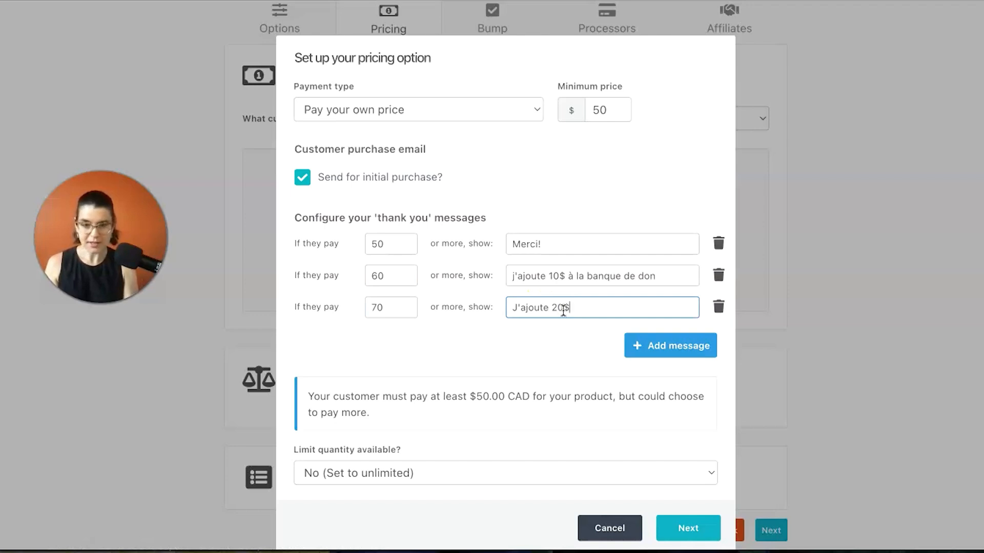
{"action": "type", "text": " à la ba"}
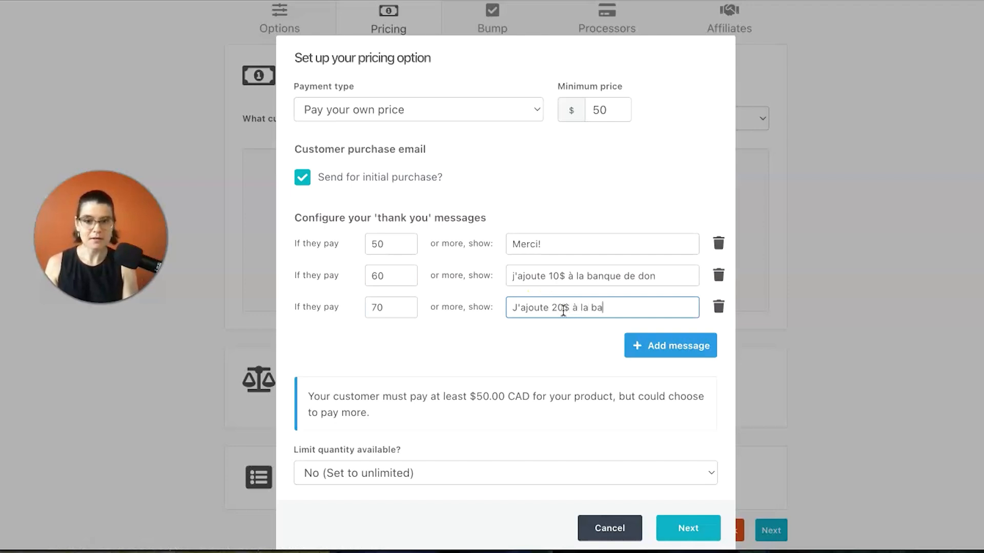
{"action": "type", "text": "nque de on"}
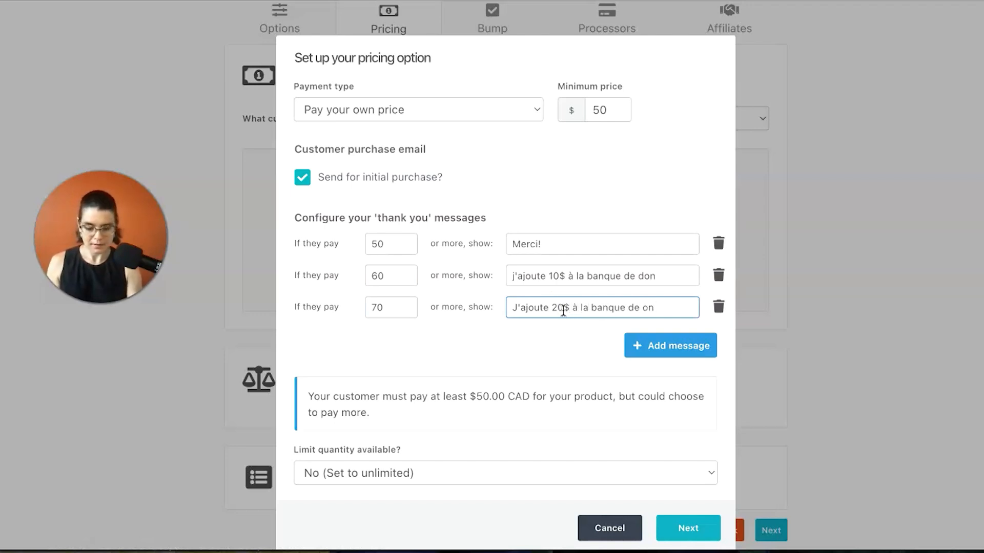
{"action": "key", "text": "BackSpace"}
{"action": "key", "text": "BackSpace"}
{"action": "key", "text": "BackSpace"}
{"action": "key", "text": "BackSpace"}
{"action": "type", "text": "dons"}
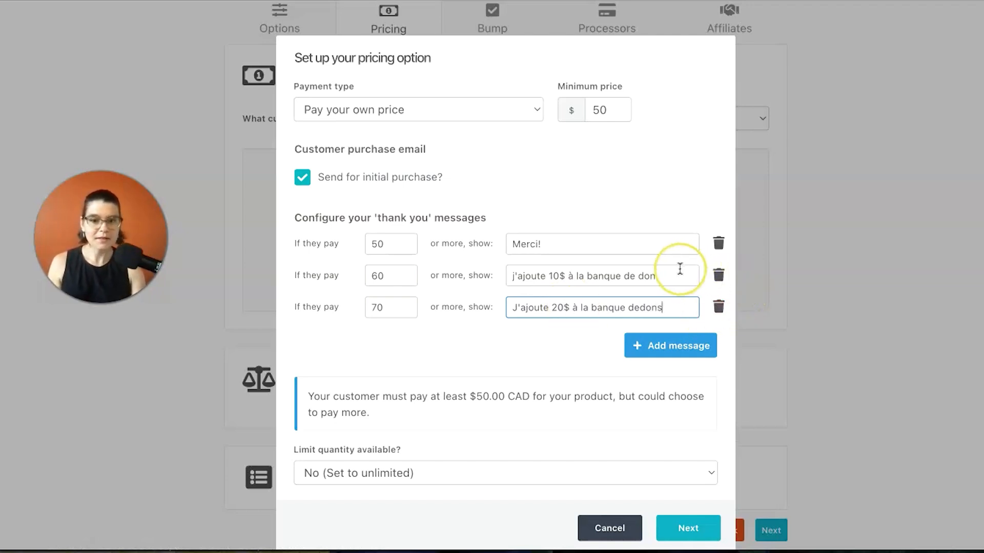
Correct the second and third thank-you messages so both end in "à la banque de dons"
{"action": "left_click", "coordinate": [659, 281]}
{"action": "type", "text": "s"}
{"action": "left_click", "coordinate": [527, 347]}
Try the "Yes, limit to..." option for the available quantity and return it to "No (Set to unlimited)"
{"action": "scroll", "coordinate": [515, 326], "scroll_direction": "down", "scroll_amount": 2}
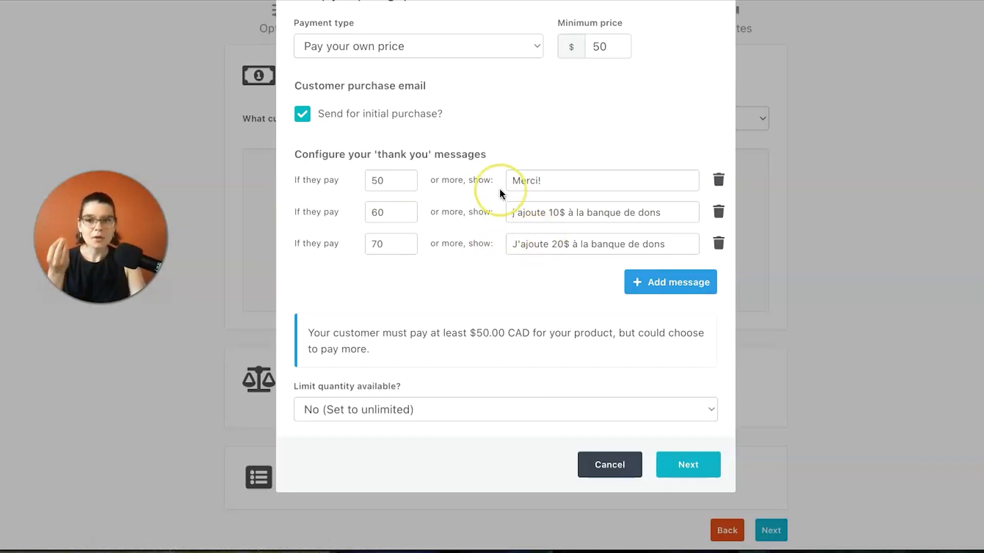
{"action": "scroll", "coordinate": [509, 150], "scroll_direction": "up", "scroll_amount": 1}
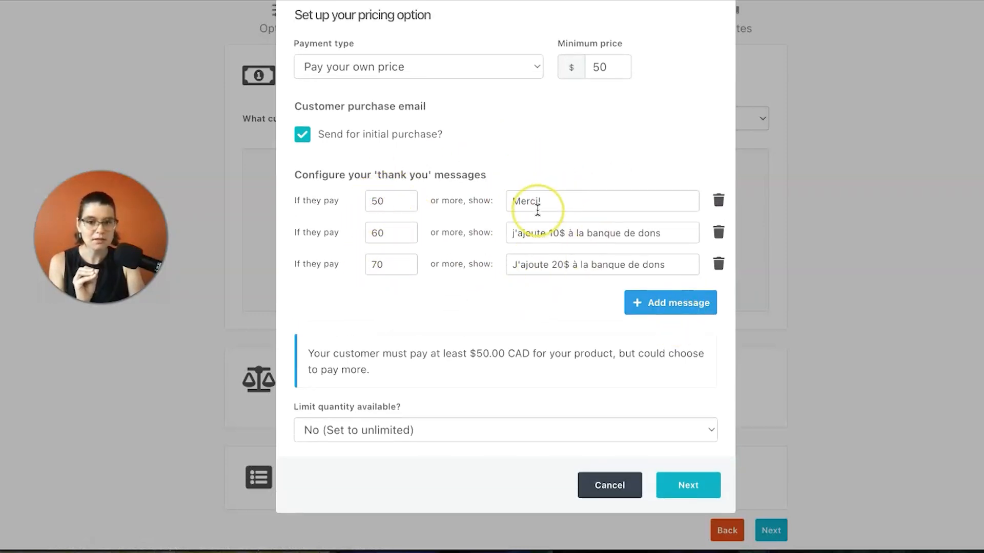
{"action": "scroll", "coordinate": [431, 282], "scroll_direction": "down", "scroll_amount": 1}
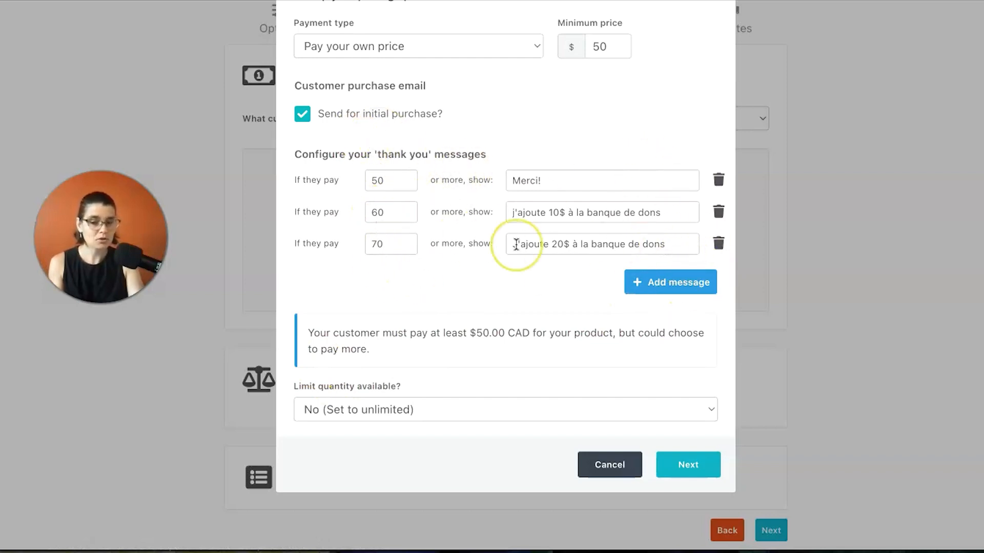
{"action": "left_click", "coordinate": [438, 411]}
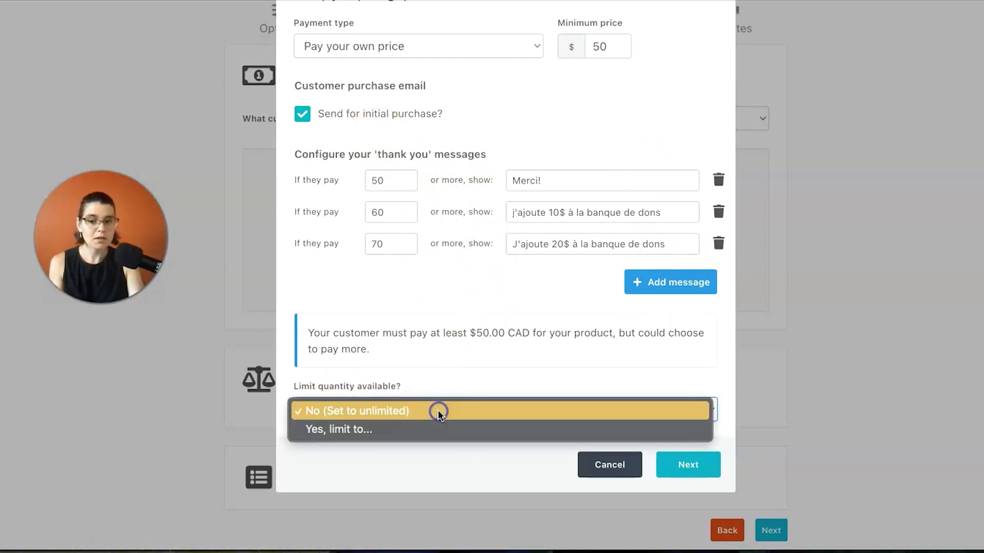
{"action": "left_click", "coordinate": [424, 427]}
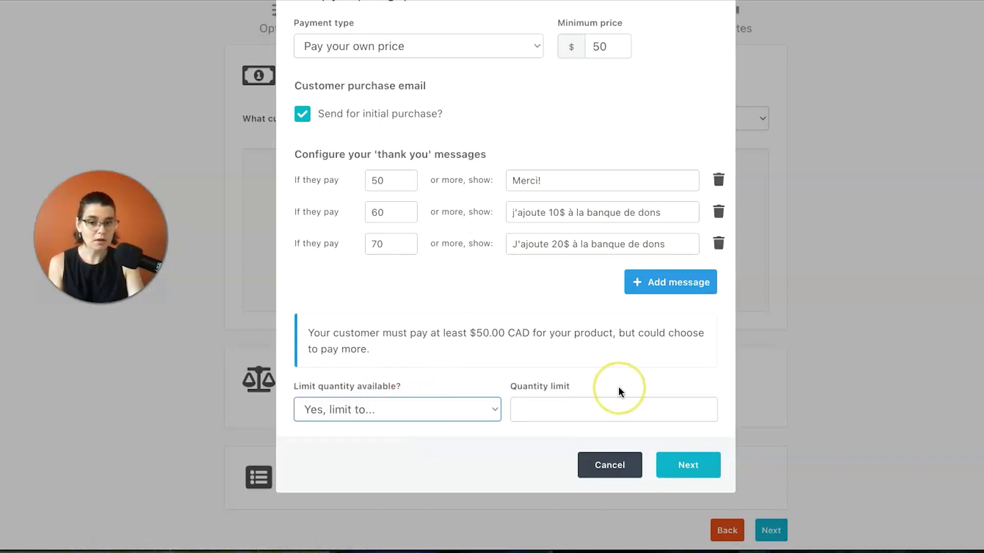
{"action": "left_click", "coordinate": [479, 406]}
{"action": "left_click", "coordinate": [467, 392]}
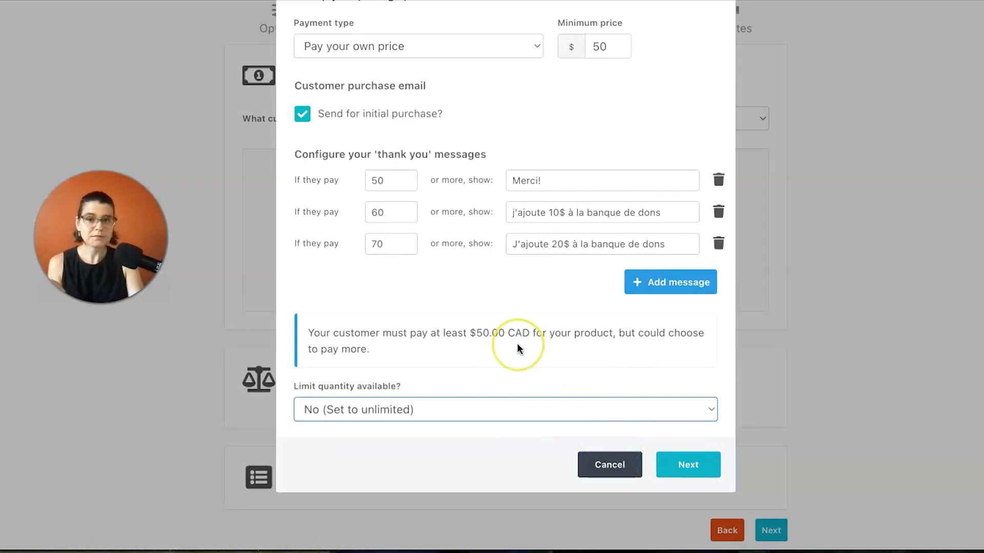
{"action": "scroll", "coordinate": [518, 349], "scroll_direction": "up", "scroll_amount": 2}
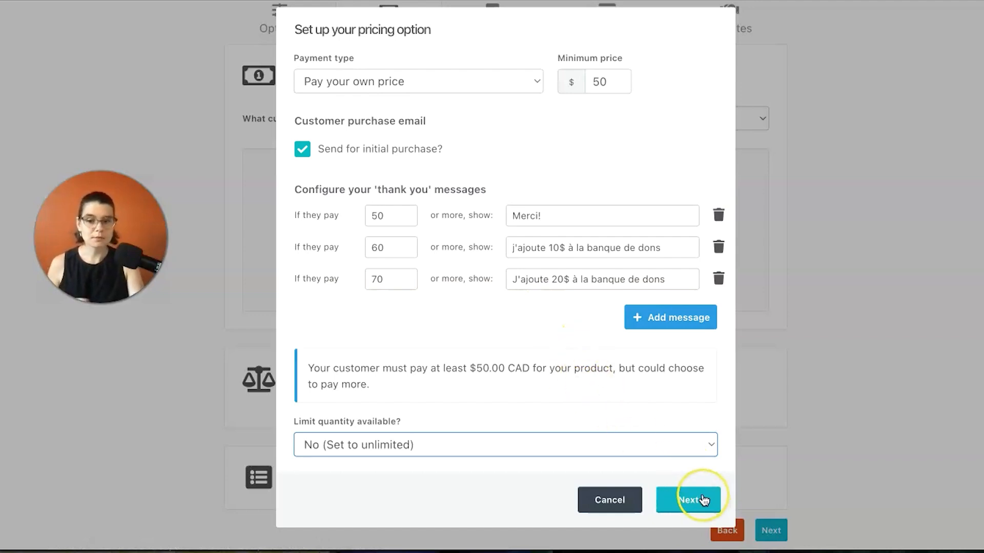
Continue to the pricing option's name and replace "Pay your own price" in it with "Paie ce que tu peux"
{"action": "left_click", "coordinate": [702, 501]}
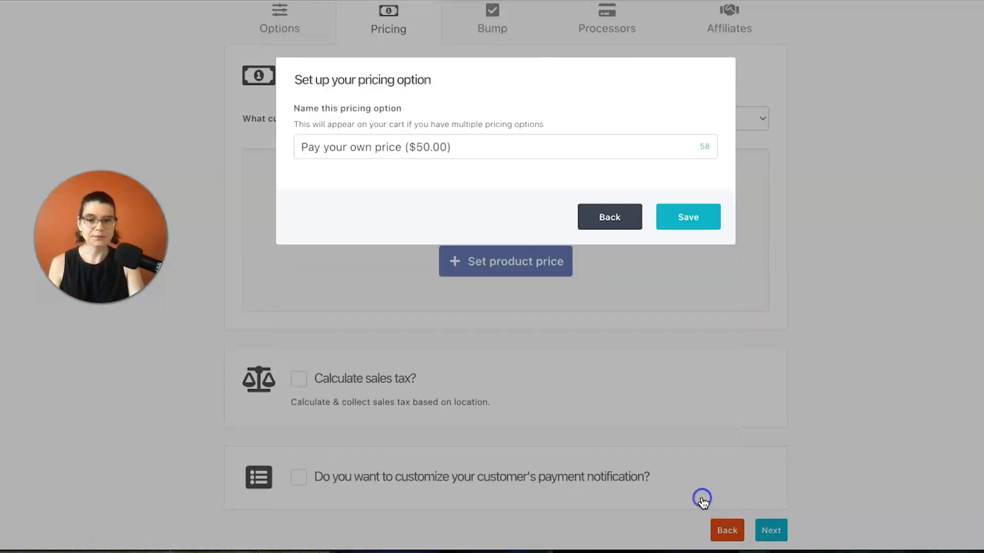
{"action": "left_click", "coordinate": [385, 149]}
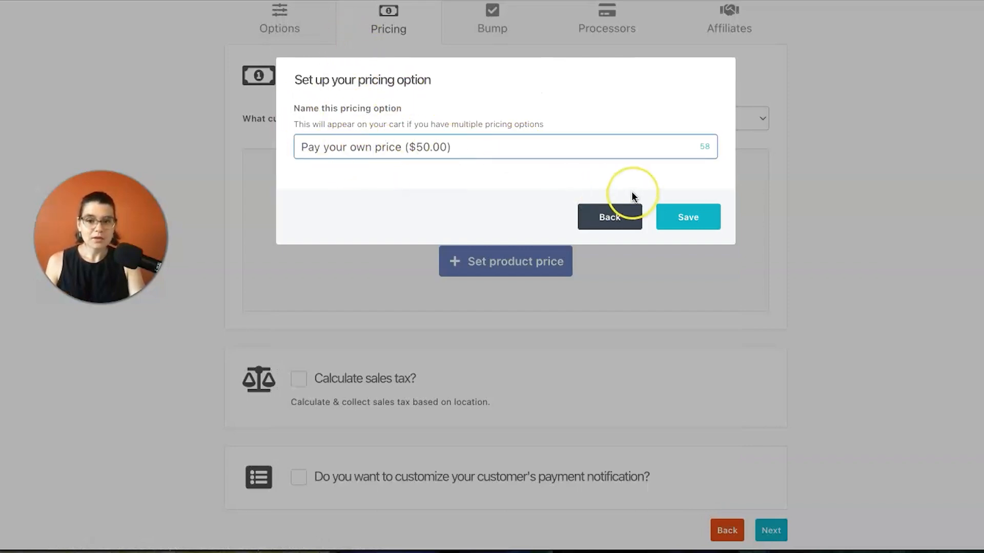
{"action": "left_click_drag", "start_coordinate": [404, 148], "coordinate": [267, 153]}
{"action": "left_click", "coordinate": [386, 137]}
{"action": "left_click_drag", "start_coordinate": [404, 146], "coordinate": [308, 147]}
{"action": "key", "text": "BackSpace"}
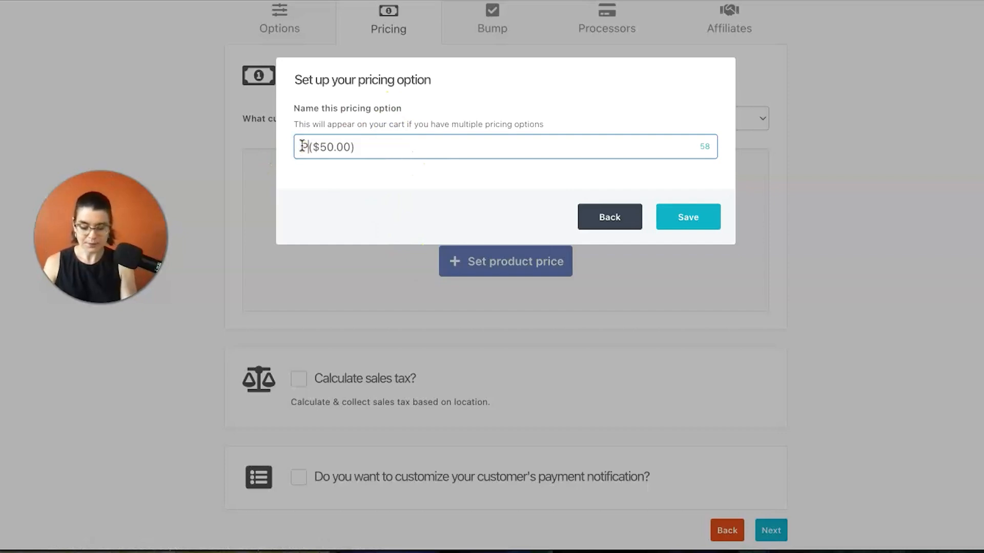
{"action": "type", "text": "Paie ce que tu peux"}
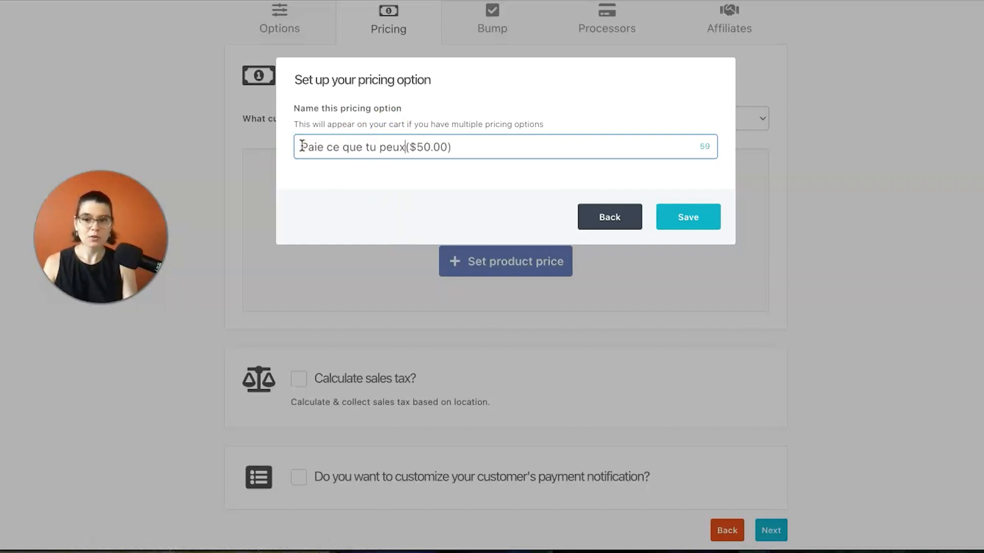
{"action": "left_click", "coordinate": [514, 147]}
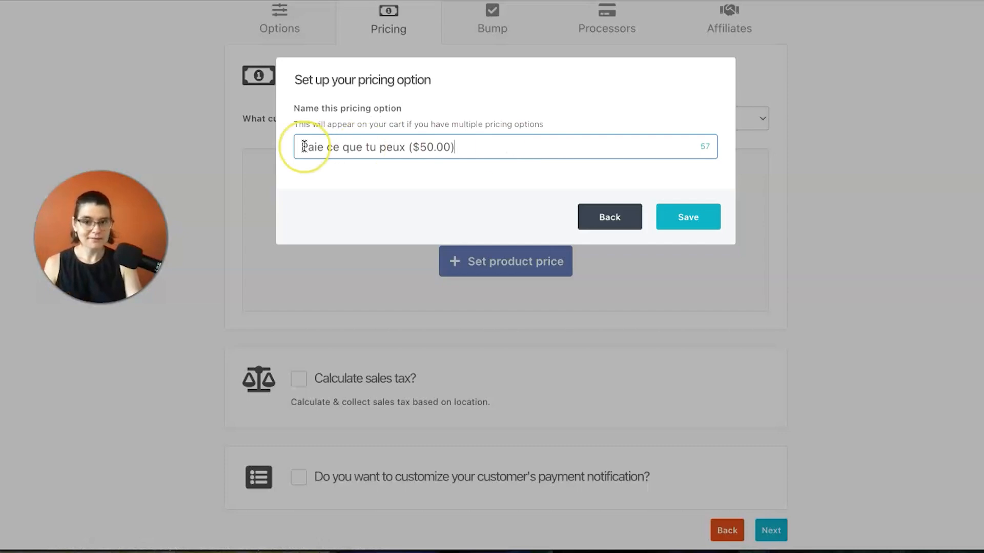
Replace "($50.00)" in the pricing option's name with "; quand tu donnes plus, je redonne à une famille" and save the option
{"action": "left_click_drag", "start_coordinate": [457, 152], "coordinate": [406, 153]}
{"action": "key", "text": "BackSpace"}
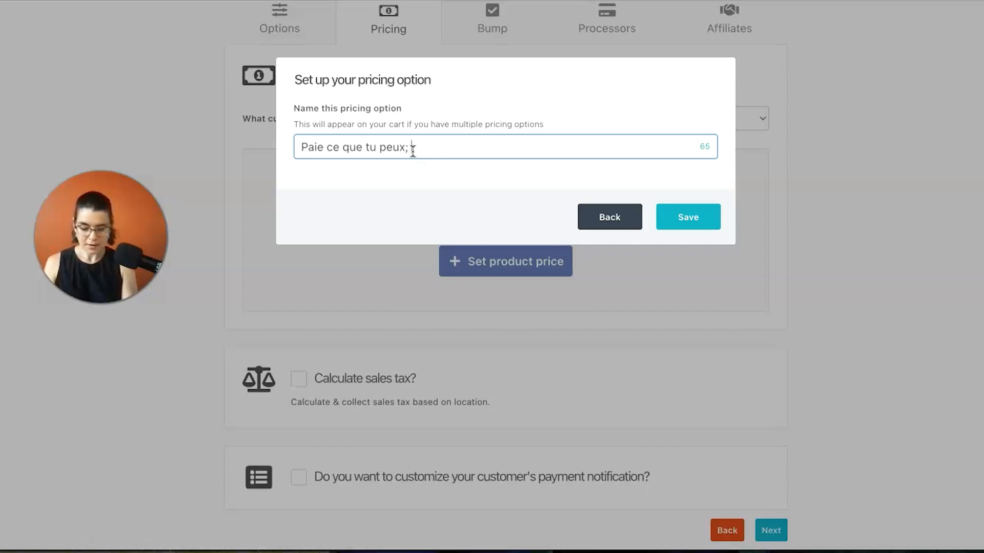
{"action": "type", "text": "; quand tu donnes plus, je "}
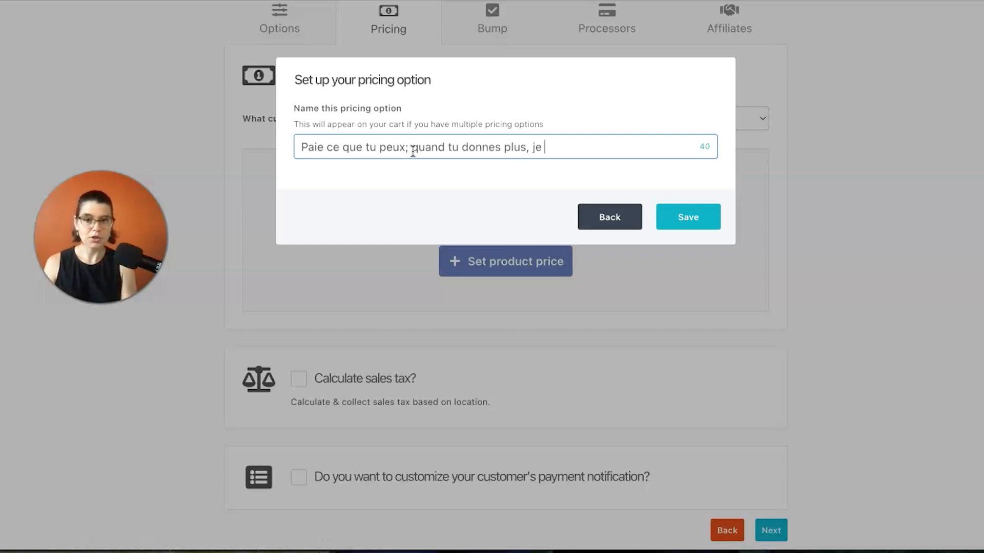
{"action": "type", "text": "redonà"}
{"action": "key", "text": "BackSpace"}
{"action": "key", "text": "BackSpace"}
{"action": "type", "text": "une famille"}
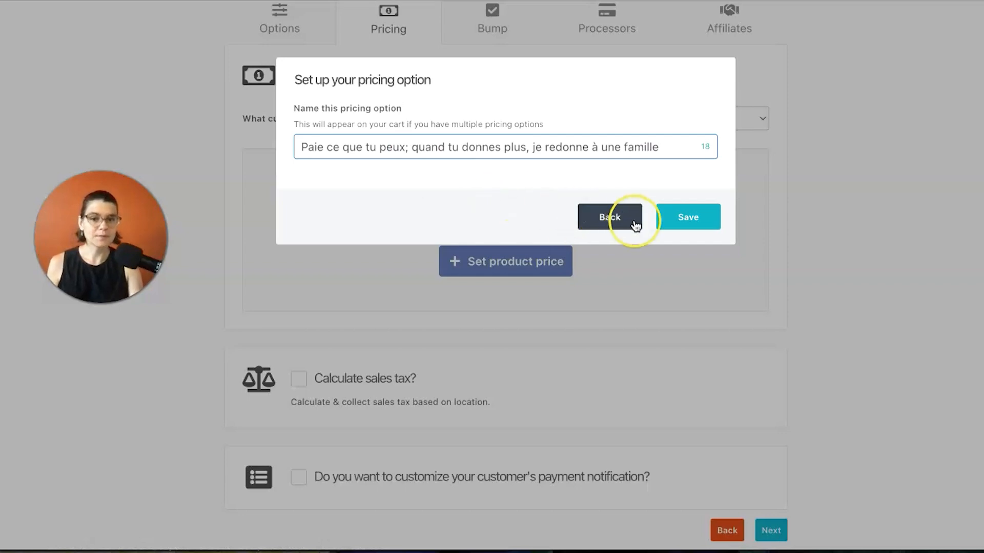
{"action": "left_click", "coordinate": [700, 214]}
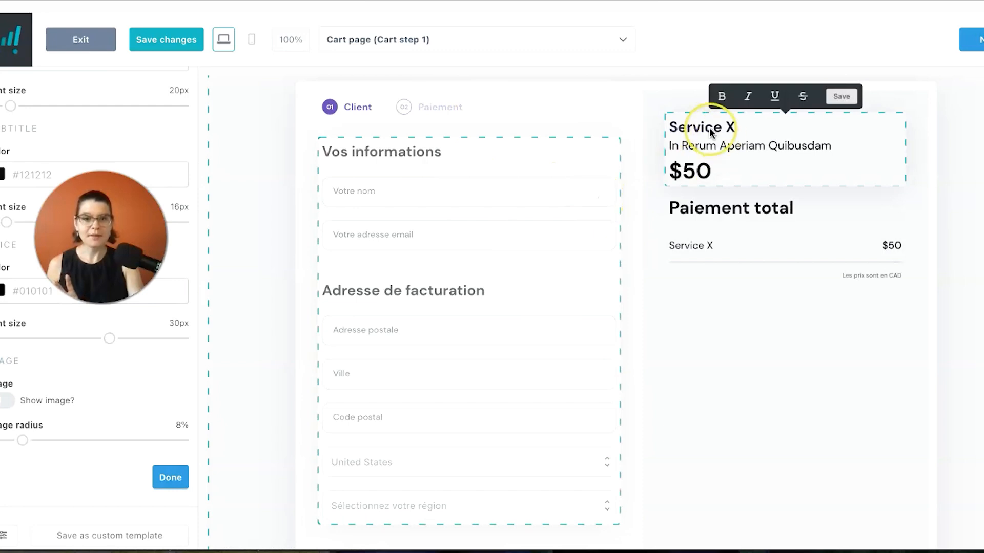
Change the cart page heading "Choisissez votre prix" to "Choisis ton prix"
{"action": "scroll", "coordinate": [408, 218], "scroll_direction": "down", "scroll_amount": 5}
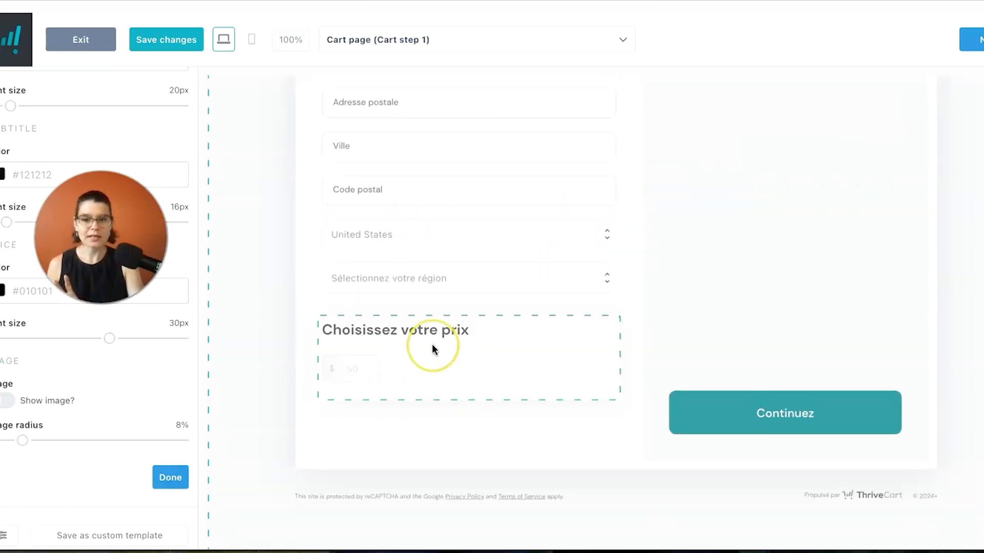
{"action": "left_click", "coordinate": [351, 329]}
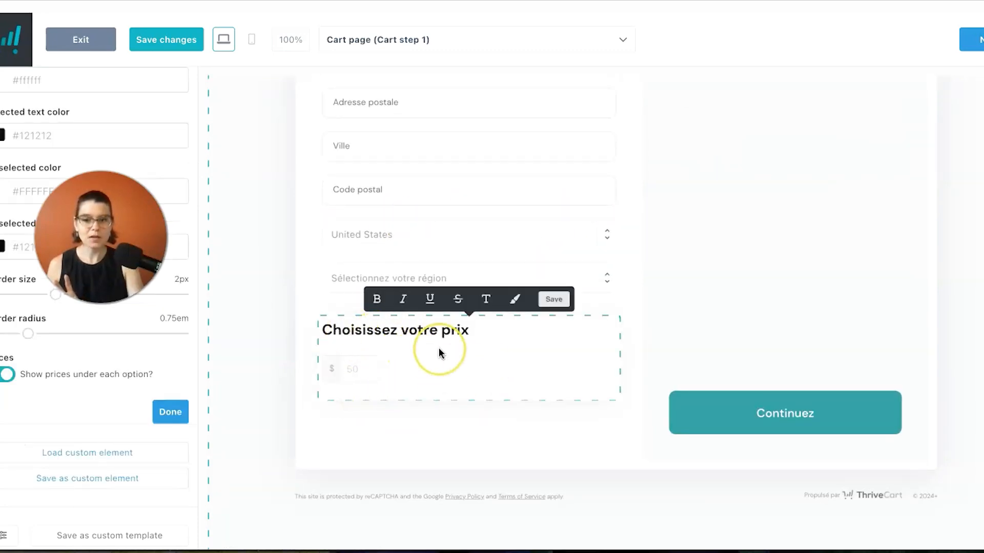
{"action": "left_click", "coordinate": [397, 330]}
{"action": "key", "text": "BackSpace"}
{"action": "key", "text": "BackSpace"}
{"action": "key", "text": "BackSpace"}
{"action": "left_click", "coordinate": [413, 331]}
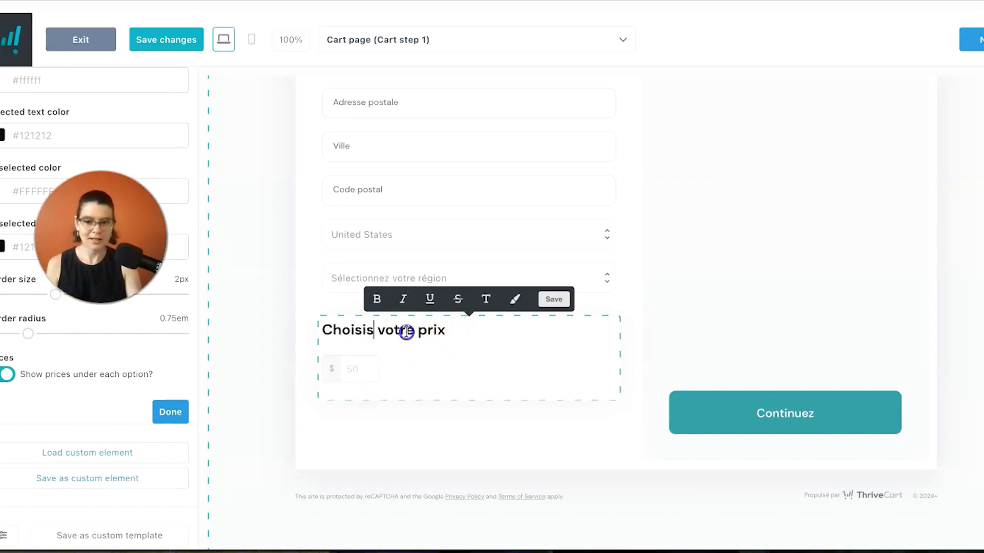
{"action": "key", "text": "BackSpace"}
{"action": "key", "text": "BackSpace"}
{"action": "key", "text": "BackSpace"}
{"action": "key", "text": "BackSpace"}
{"action": "key", "text": "BackSpace"}
{"action": "type", "text": "ton"}
{"action": "left_click", "coordinate": [447, 328]}
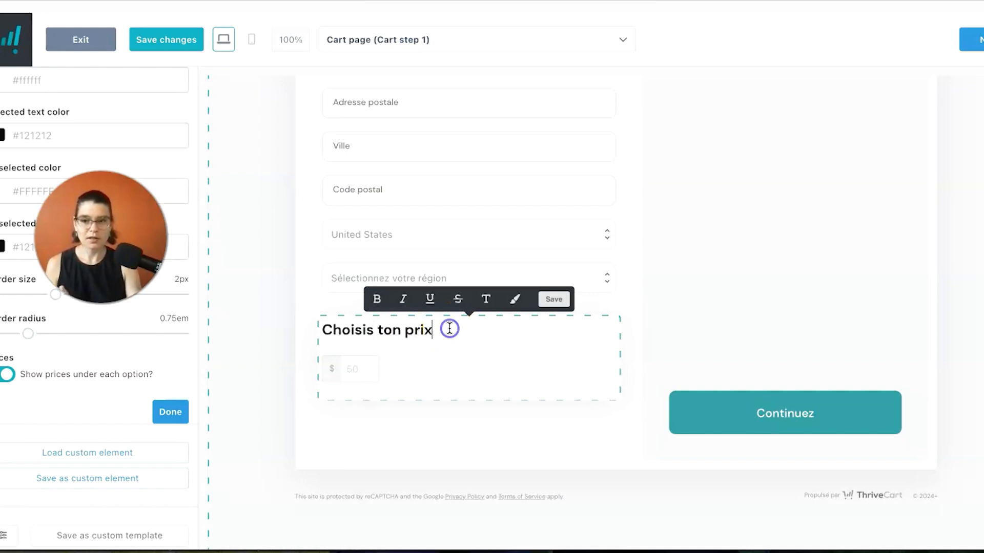
Add the line "ajoute du texte qui explique" beneath the "Choisis ton prix" heading and finish editing the element
{"action": "left_click", "coordinate": [349, 372]}
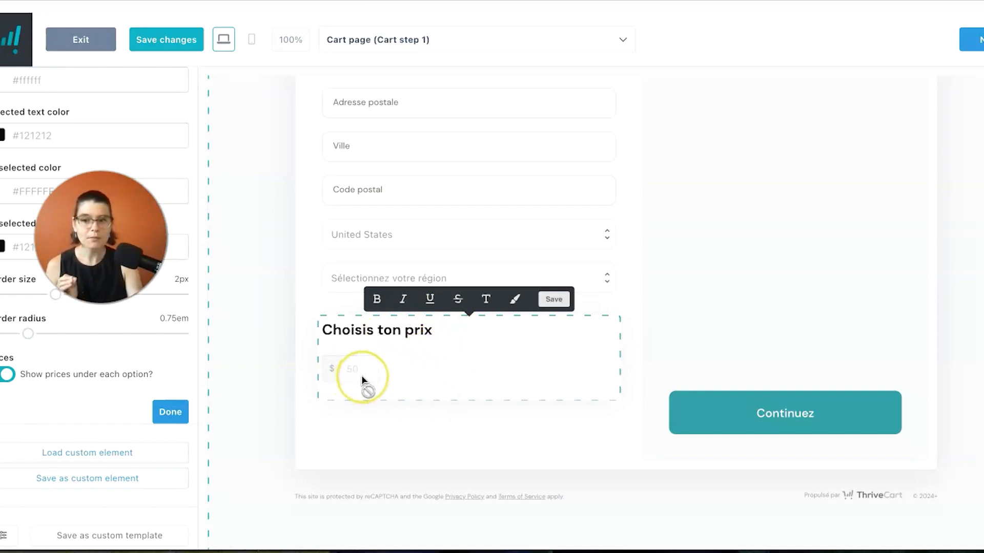
{"action": "left_click", "coordinate": [446, 329]}
{"action": "key", "text": "Return"}
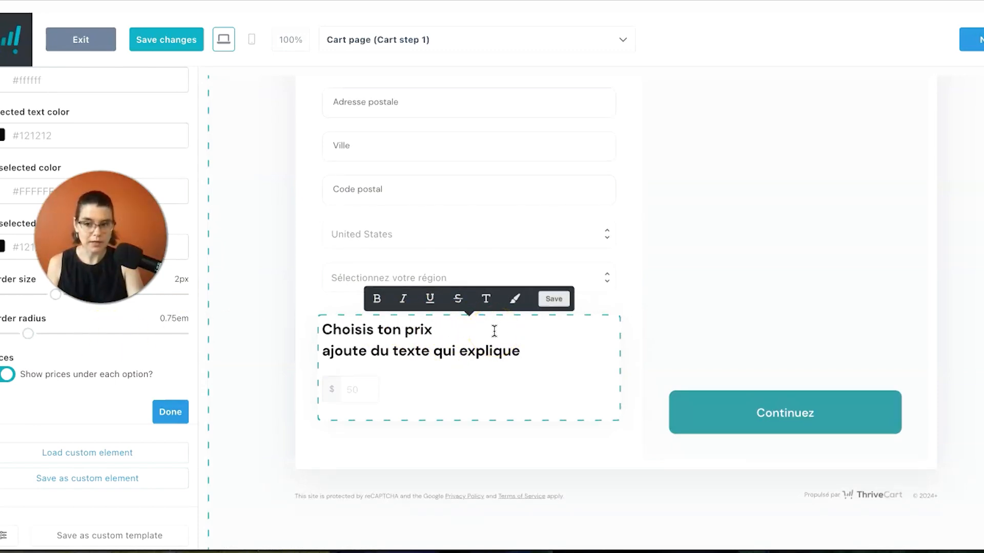
{"action": "scroll", "coordinate": [489, 343], "scroll_direction": "up", "scroll_amount": 2}
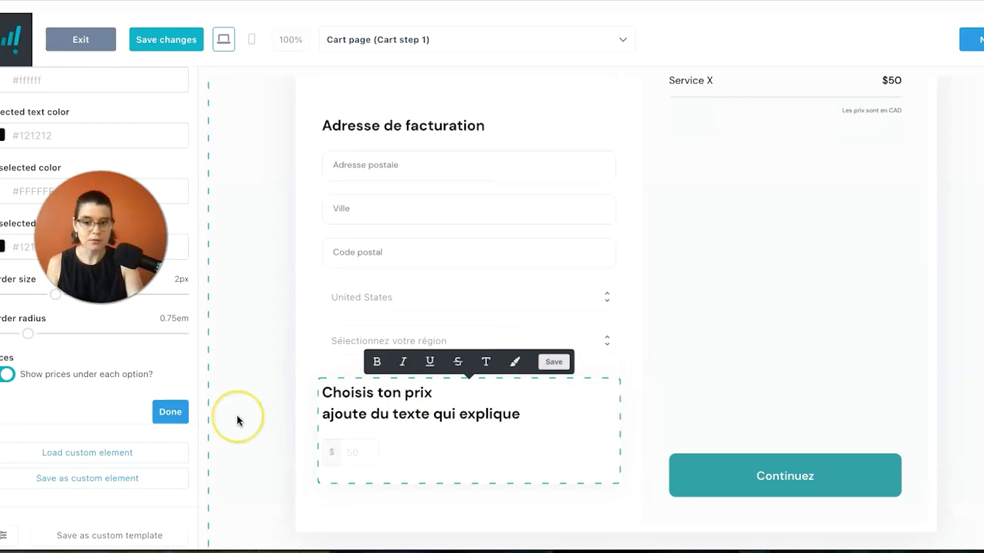
{"action": "left_click", "coordinate": [170, 412]}
{"action": "scroll", "coordinate": [553, 391], "scroll_direction": "up", "scroll_amount": 5}
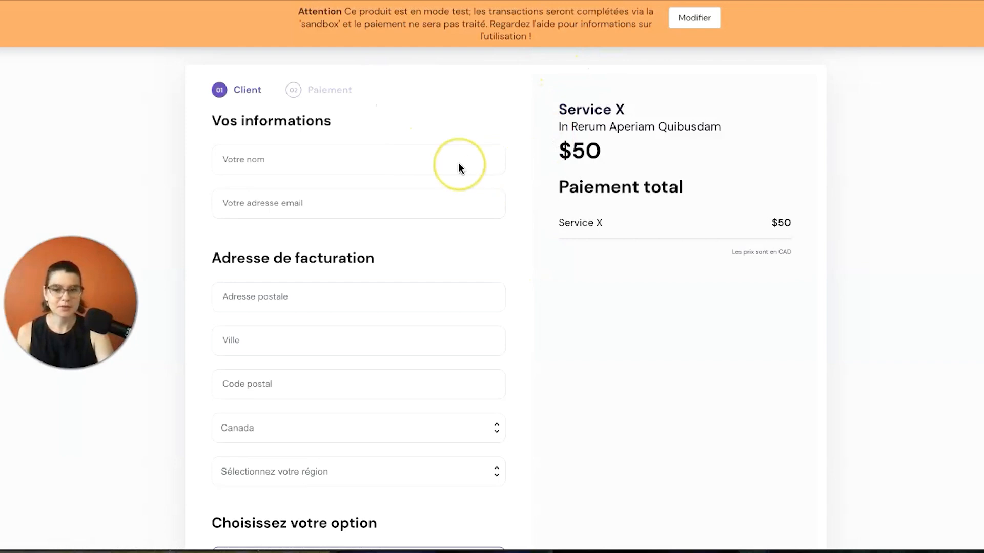
Test the "Paie ce que tu peux" option on the checkout page by entering 60 as the price to pay
{"action": "scroll", "coordinate": [420, 149], "scroll_direction": "down", "scroll_amount": 6}
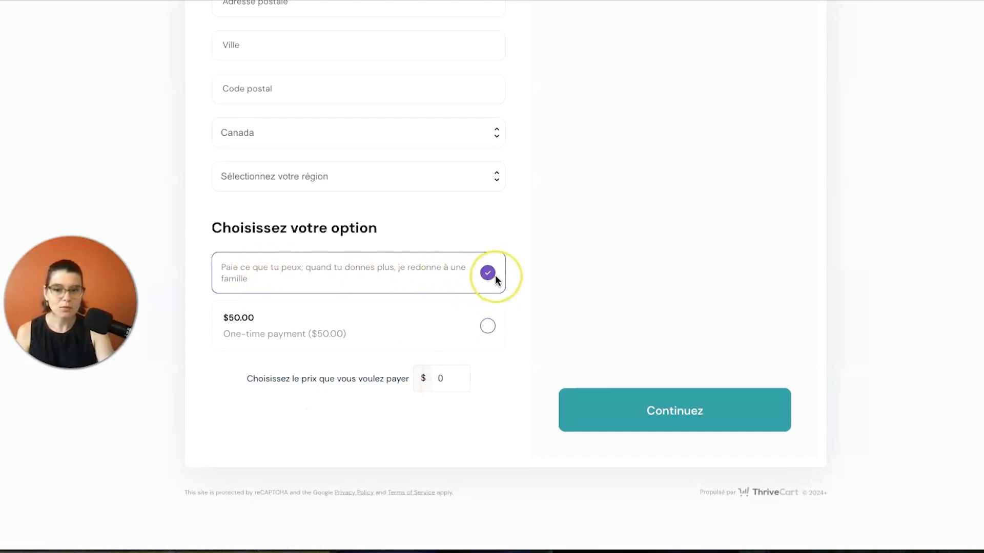
{"action": "key", "text": "Home"}
{"action": "key", "text": "Delete"}
{"action": "left_click", "coordinate": [456, 378]}
{"action": "left_click", "coordinate": [383, 416]}
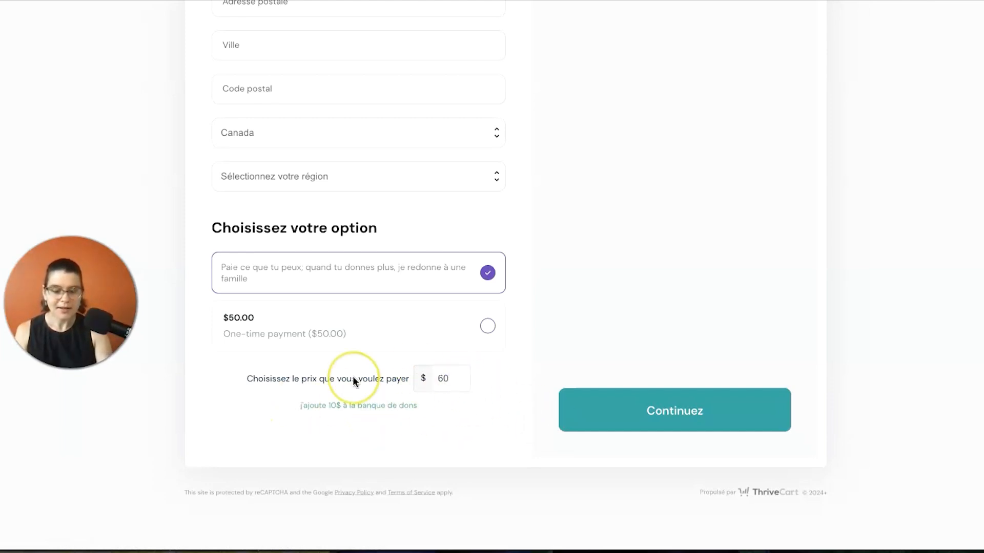
Test the next thank-you tier by setting the price to pay to 70
{"action": "left_click", "coordinate": [422, 383]}
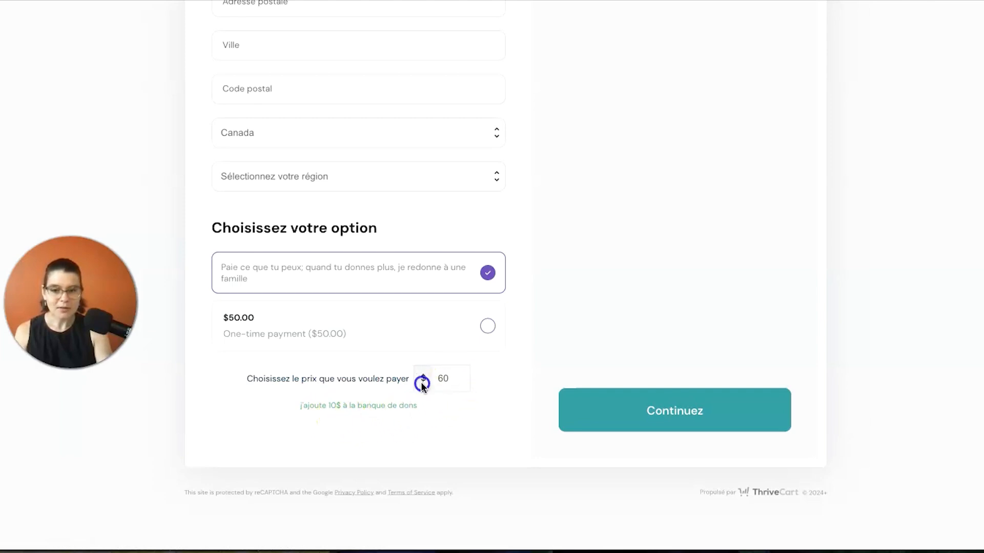
{"action": "key", "text": "BackSpace"}
{"action": "key", "text": "BackSpace"}
{"action": "type", "text": "70"}
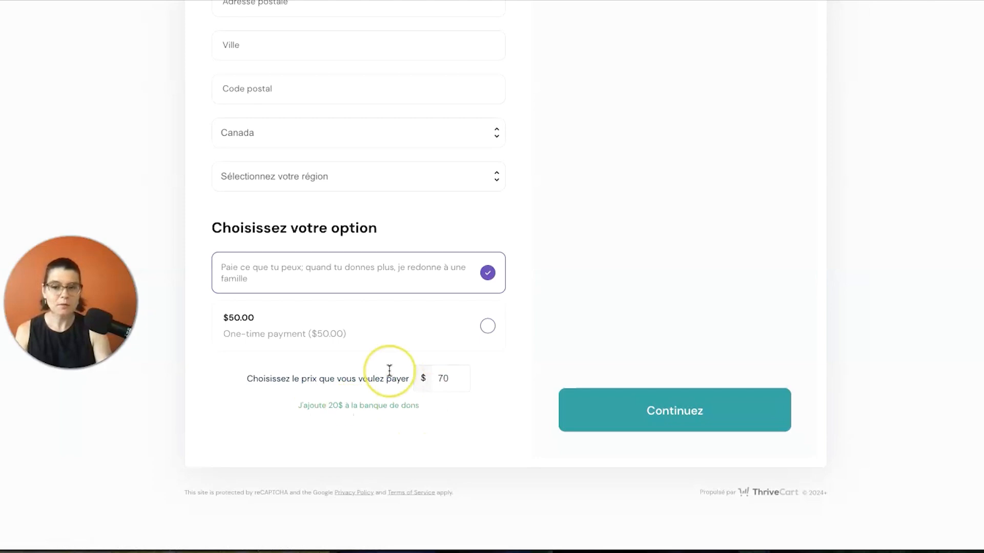
Switch the checkout to the $50.00 one-time payment, return to "Paie ce que tu peux", and clear the price to pay
{"action": "left_click", "coordinate": [356, 329]}
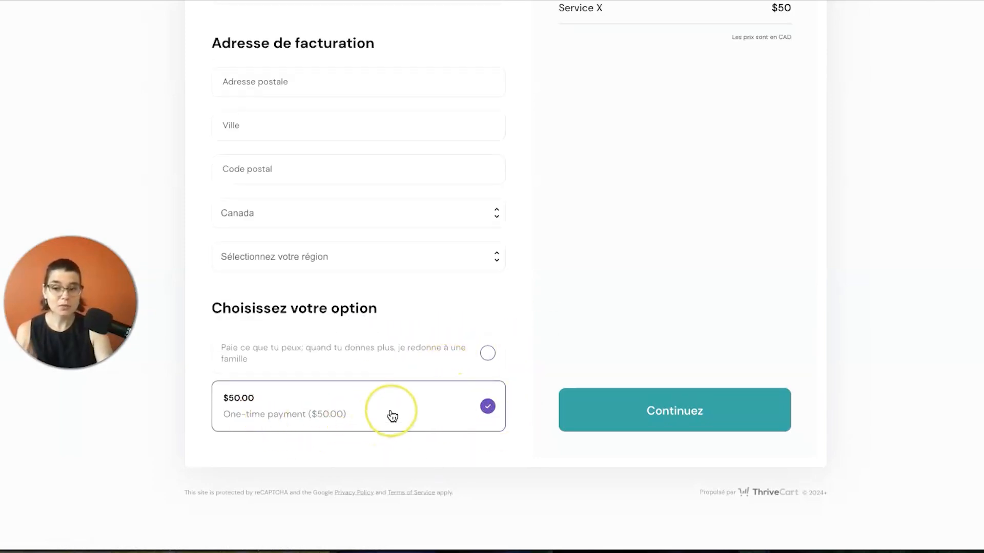
{"action": "left_click", "coordinate": [430, 352]}
{"action": "left_click", "coordinate": [462, 380]}
{"action": "key", "text": "BackSpace"}
{"action": "key", "text": "BackSpace"}
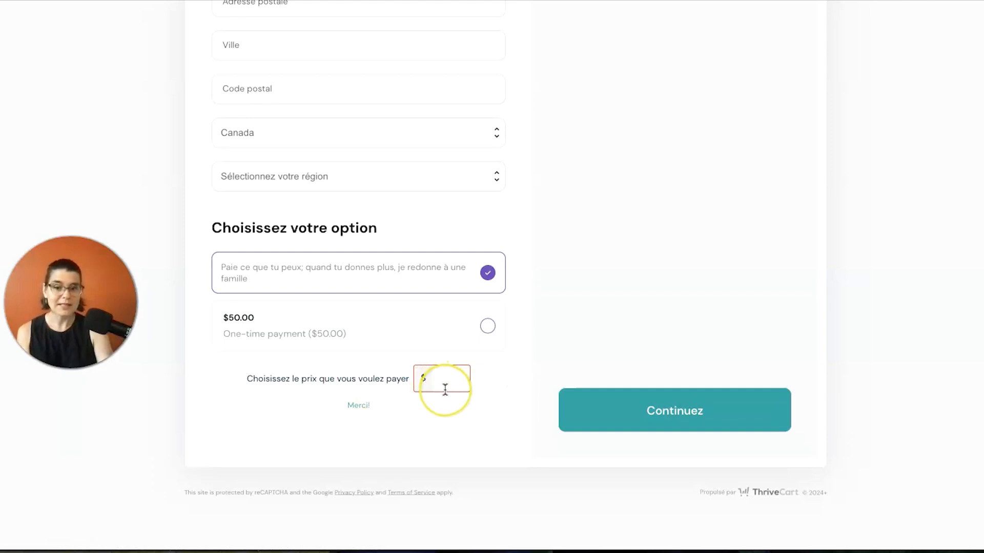
Review the checkout page and enter 70 as the price to pay again to check its thank-you message
{"action": "scroll", "coordinate": [451, 396], "scroll_direction": "up", "scroll_amount": 1}
{"action": "scroll", "coordinate": [388, 400], "scroll_direction": "up", "scroll_amount": 4}
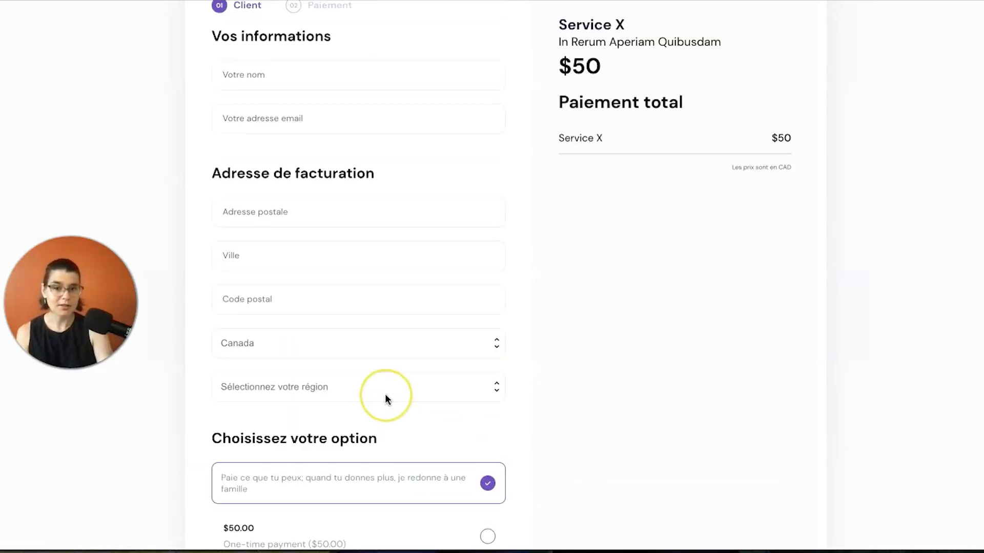
{"action": "scroll", "coordinate": [443, 200], "scroll_direction": "down", "scroll_amount": 5}
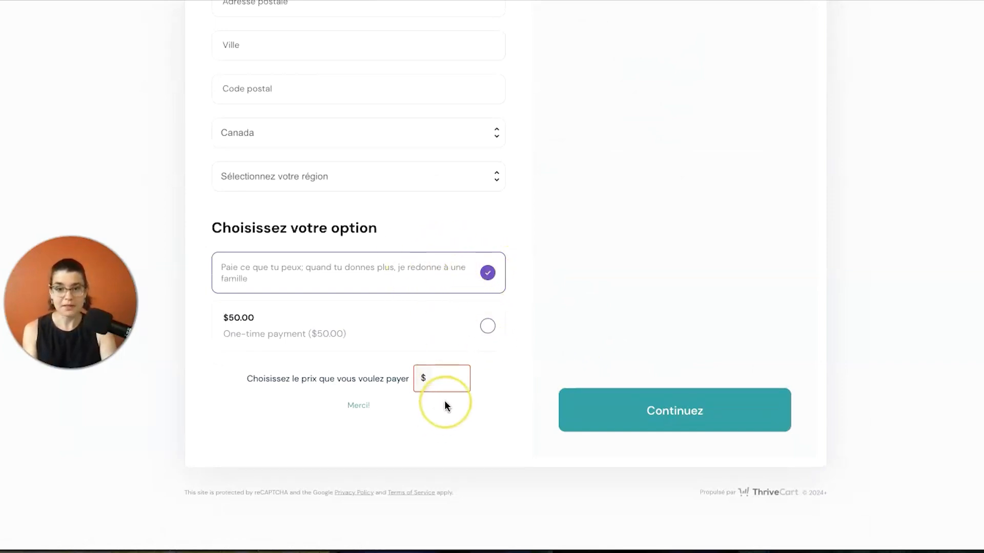
{"action": "type", "text": "7"}
{"action": "left_click", "coordinate": [387, 408]}
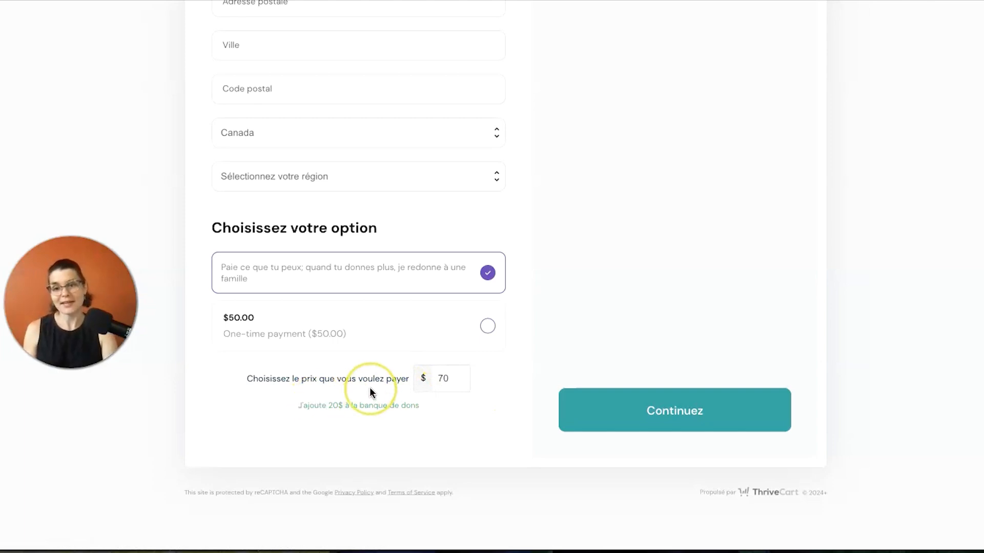
Open the "Paie ce que tu peux" pricing option in the product's settings, review its configuration, and close it without saving
{"action": "scroll", "coordinate": [393, 385], "scroll_direction": "up", "scroll_amount": 2}
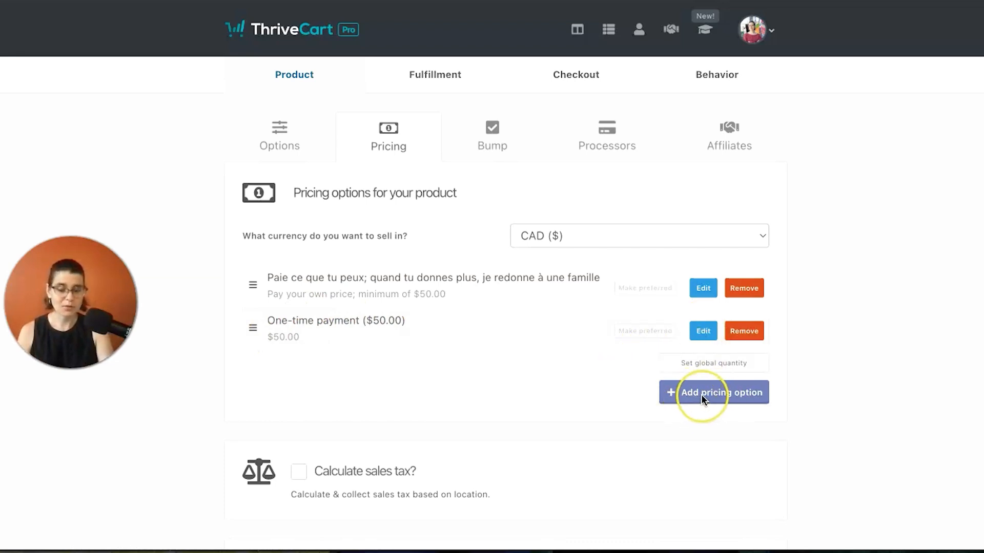
{"action": "left_click", "coordinate": [710, 292]}
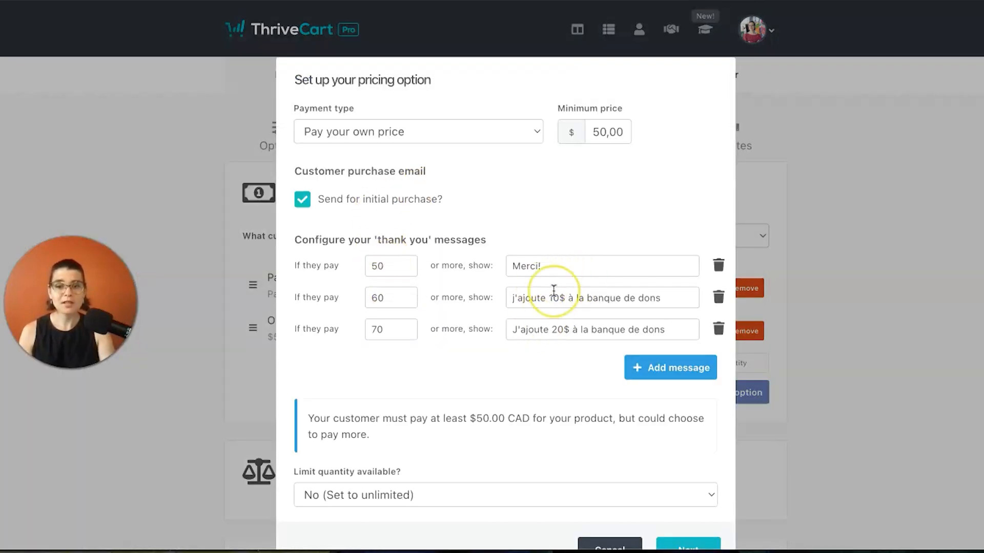
{"action": "scroll", "coordinate": [391, 259], "scroll_direction": "down", "scroll_amount": 1}
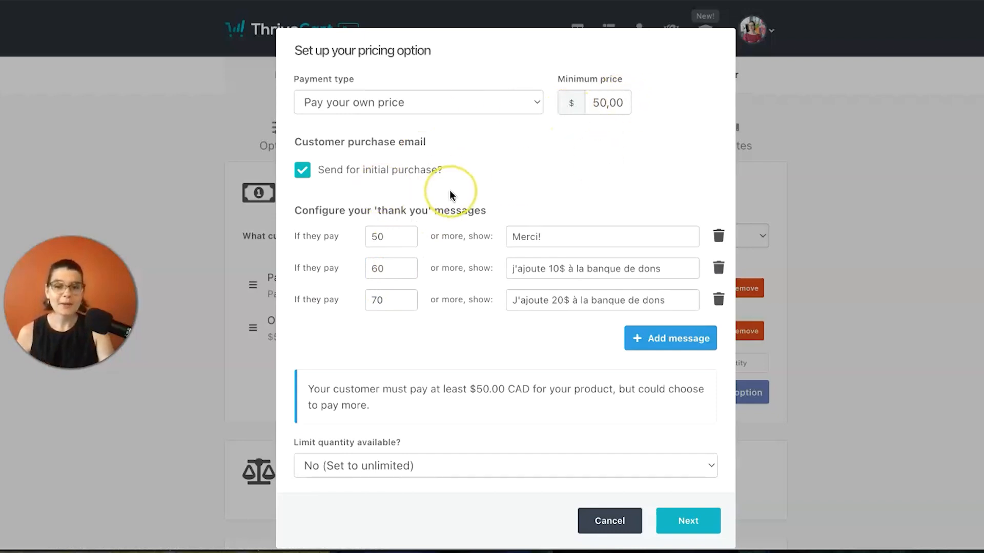
{"action": "scroll", "coordinate": [451, 194], "scroll_direction": "down", "scroll_amount": 2}
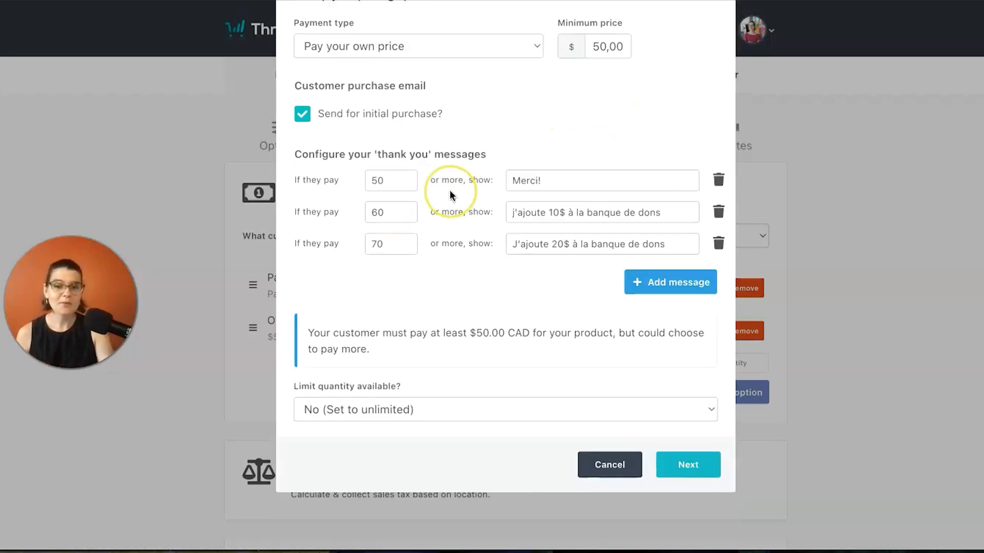
{"action": "left_click", "coordinate": [620, 471]}
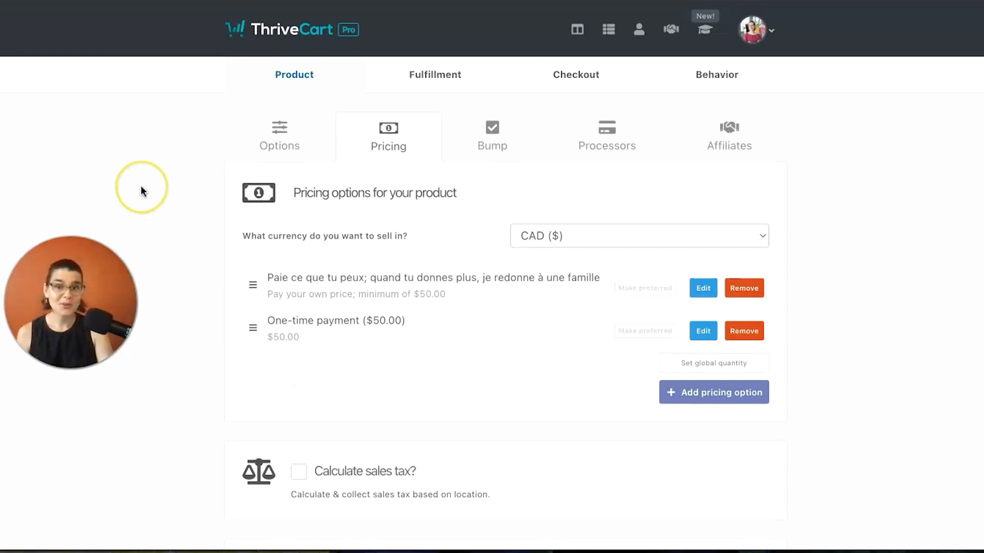